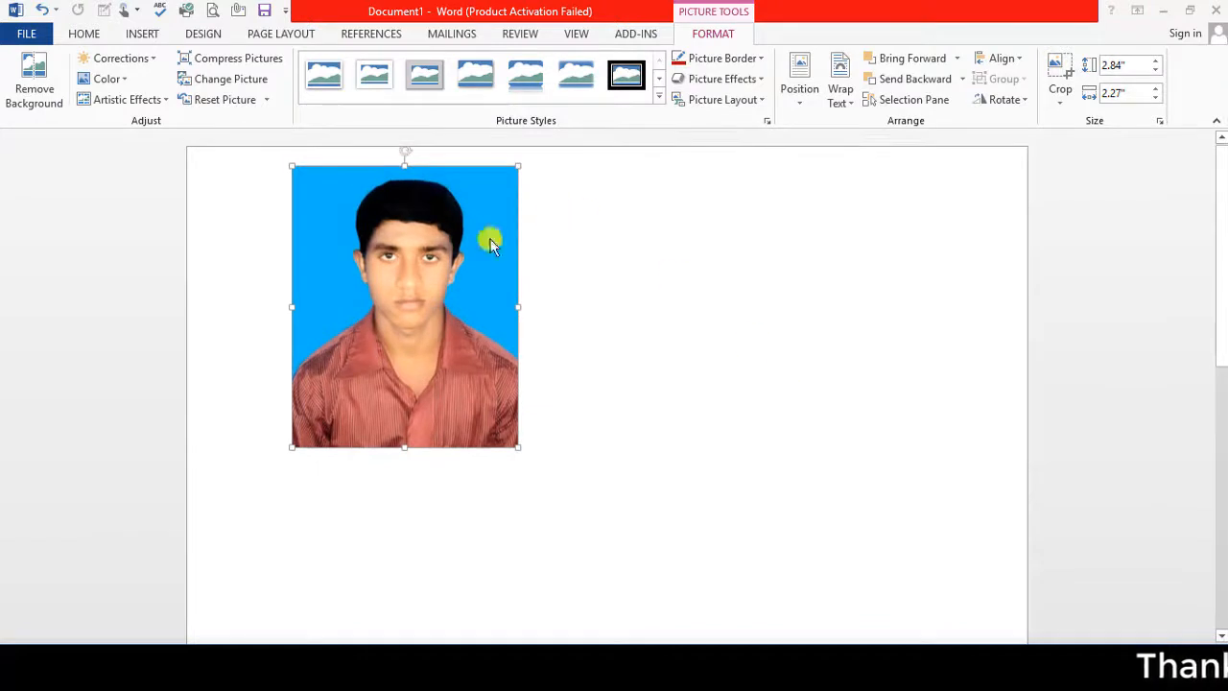
scroll(758, 360, down, 5)
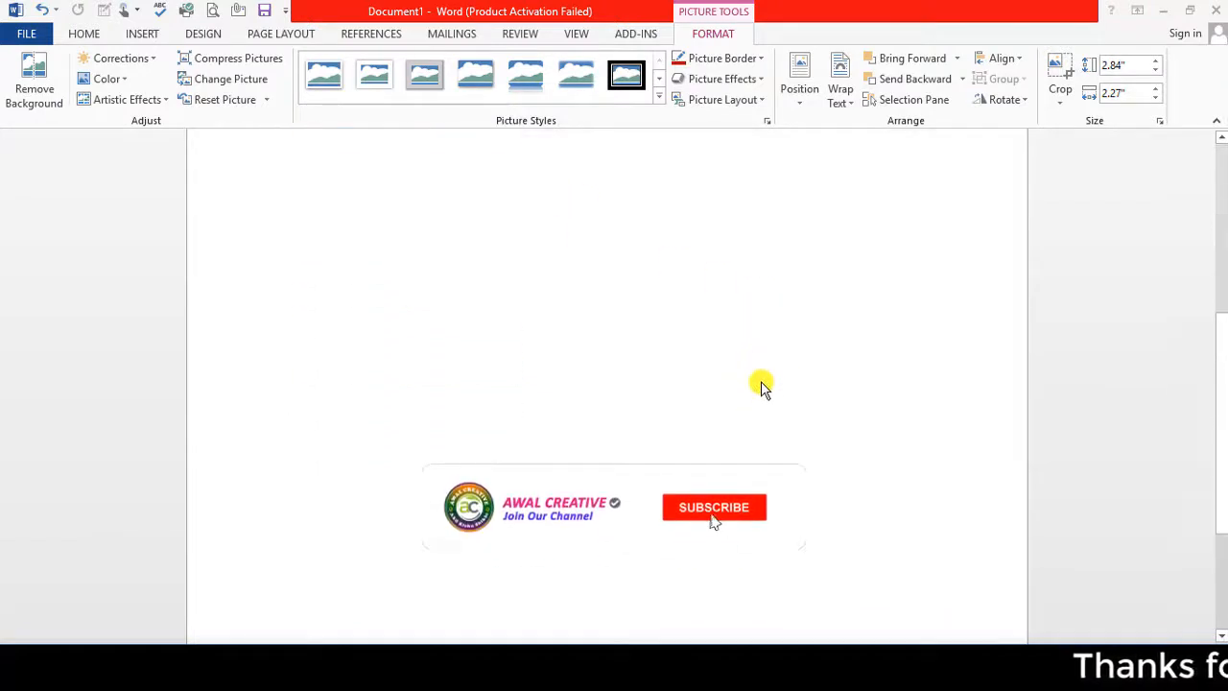
scroll(760, 381, up, 5)
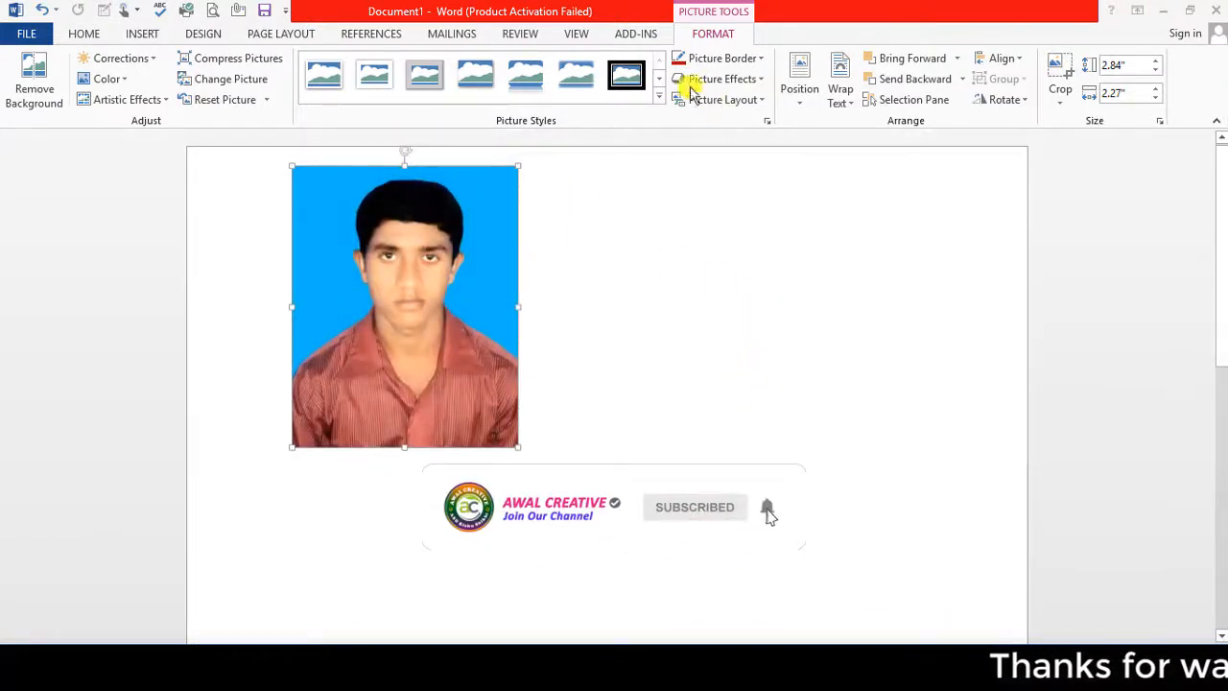
click(761, 78)
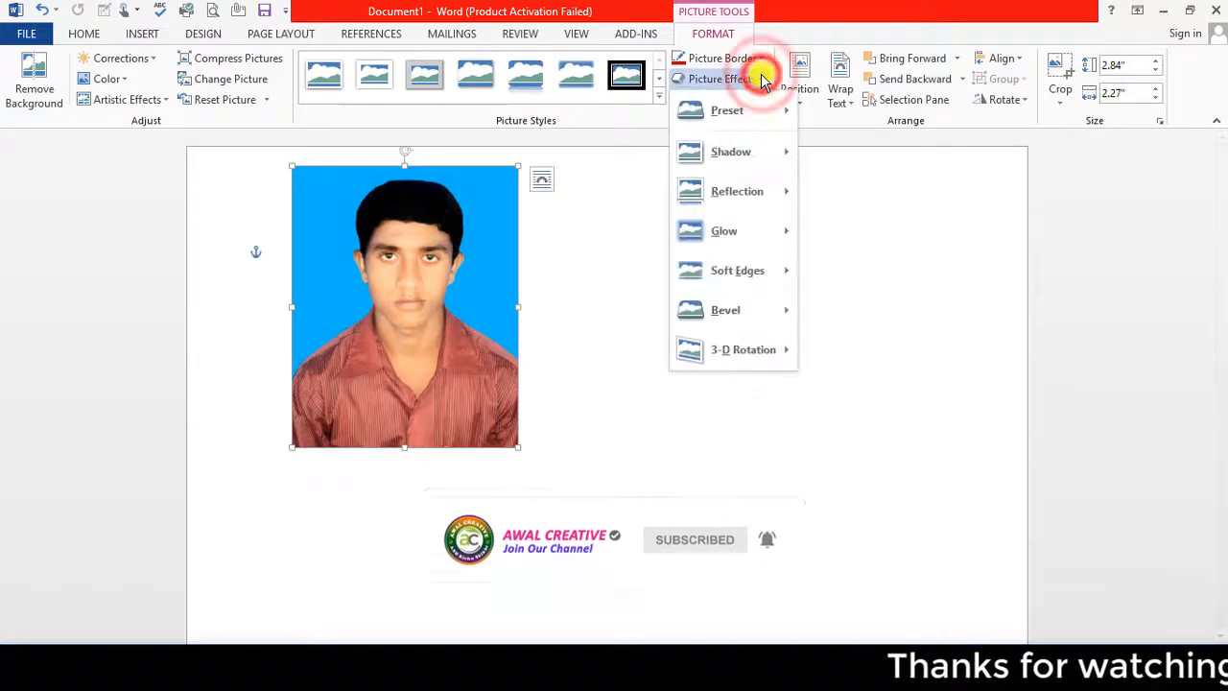
mouse_move(779, 238)
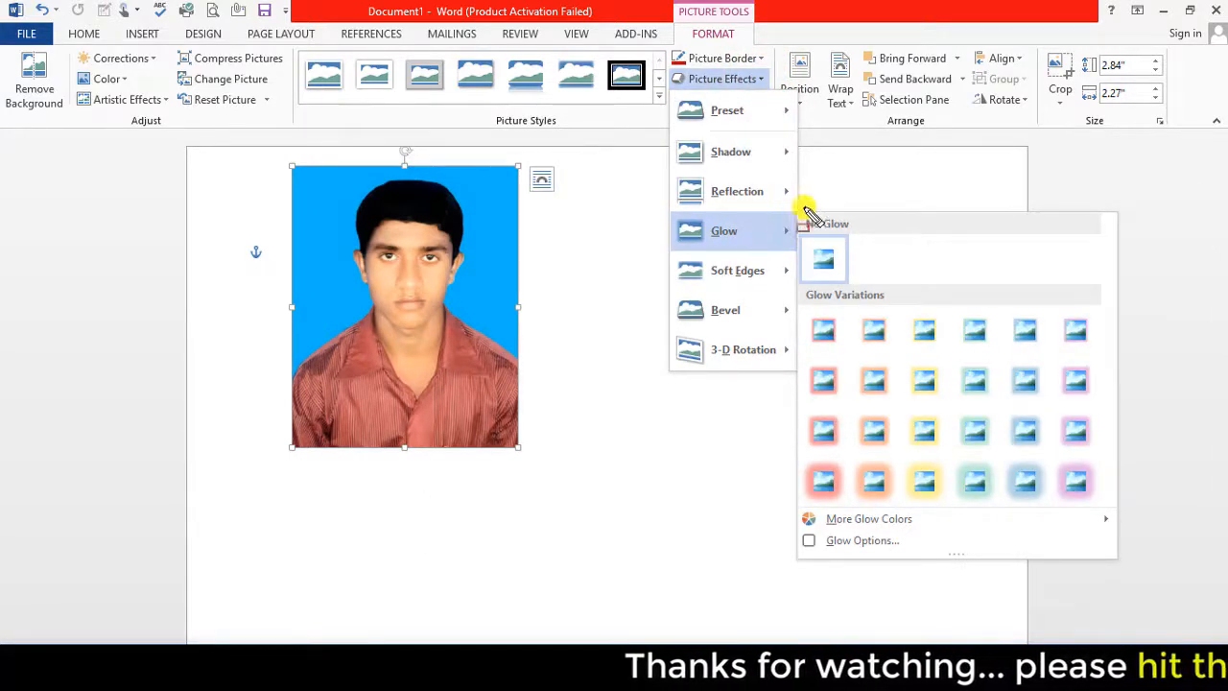
mouse_move(796, 218)
mouse_down()
mouse_move(959, 507)
mouse_move(1122, 576)
mouse_up()
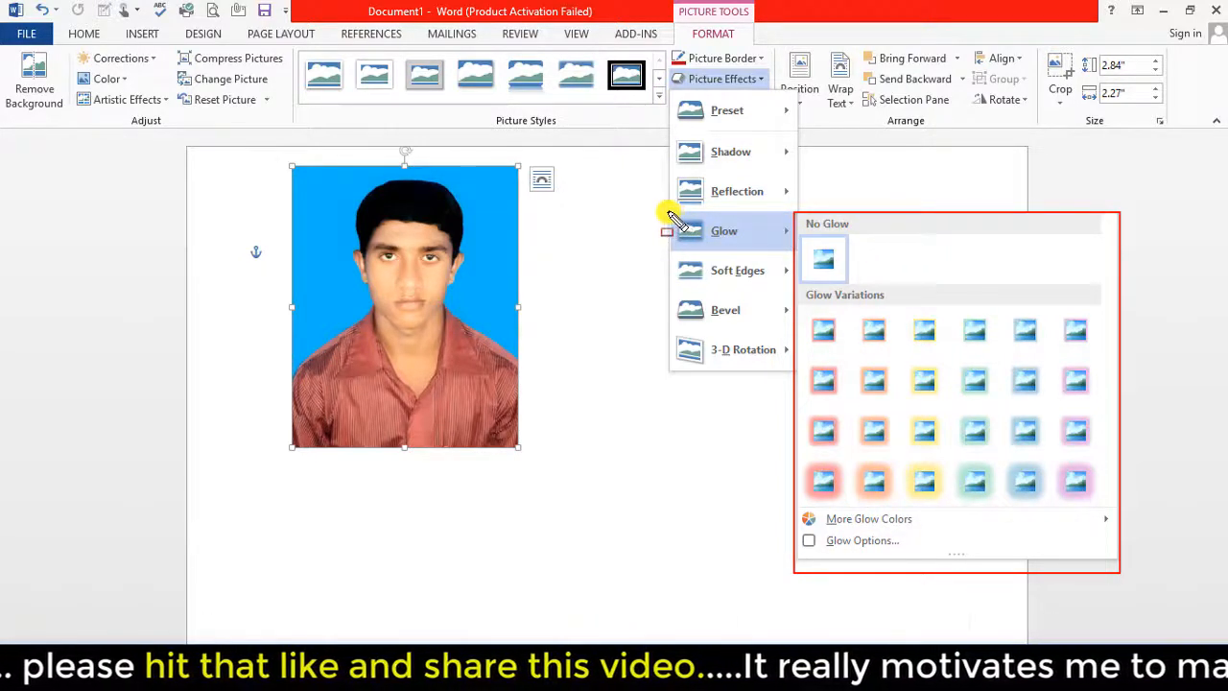
drag(668, 212, 793, 249)
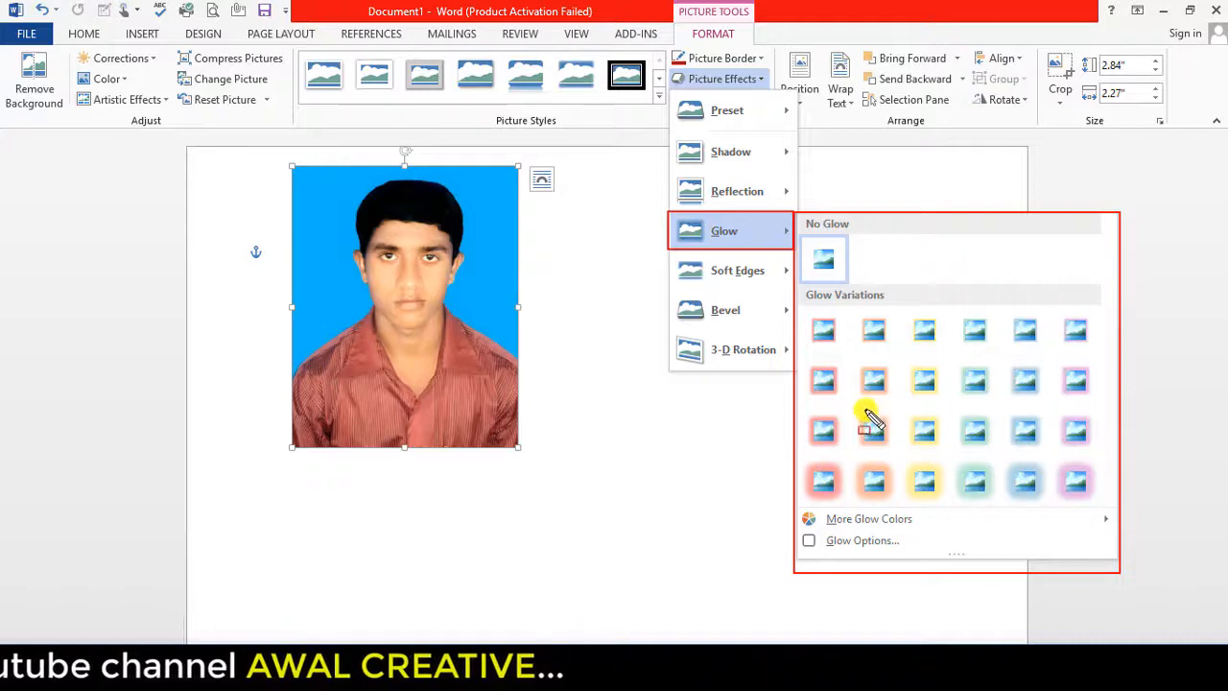
click(795, 322)
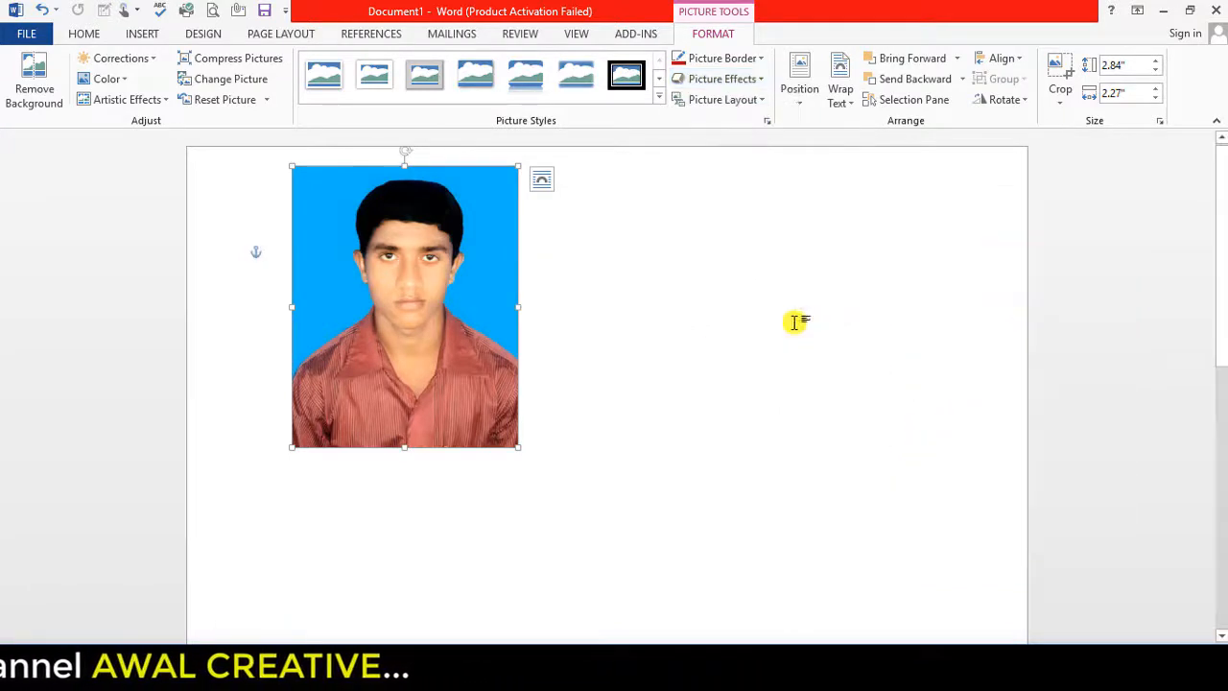
- Move the picture toward the page's upper-left corner and apply the red glow variation from the third row of the glow gallery
drag(451, 240, 439, 286)
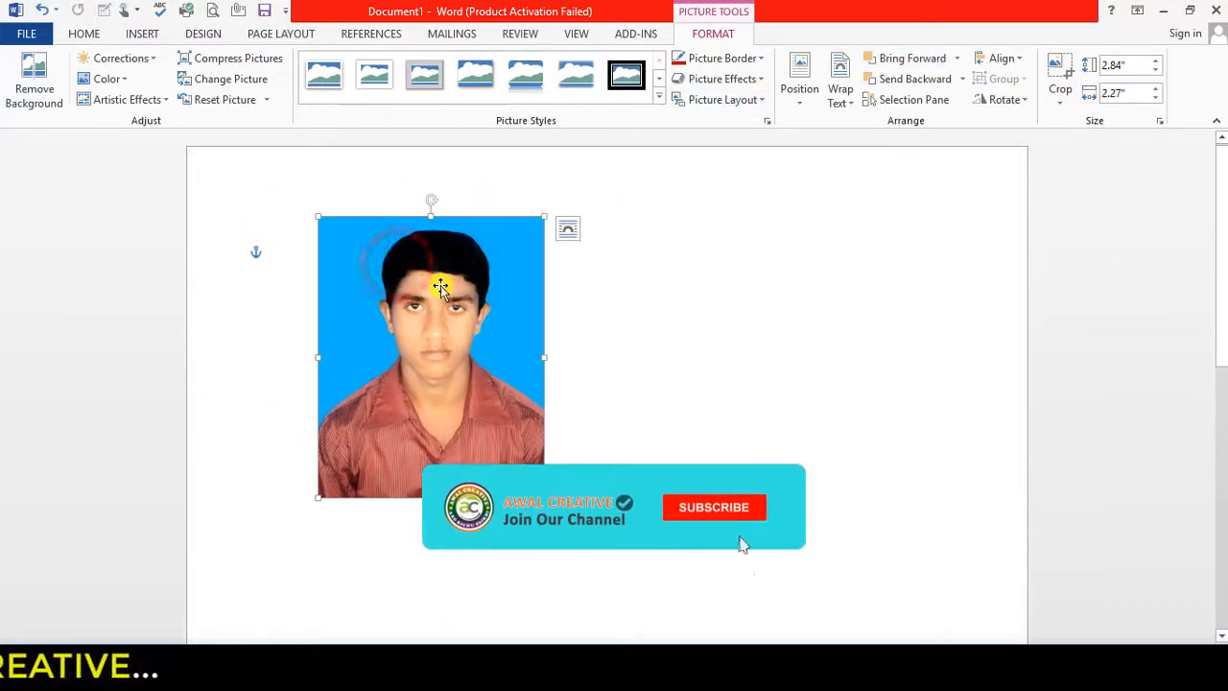
drag(430, 349, 352, 284)
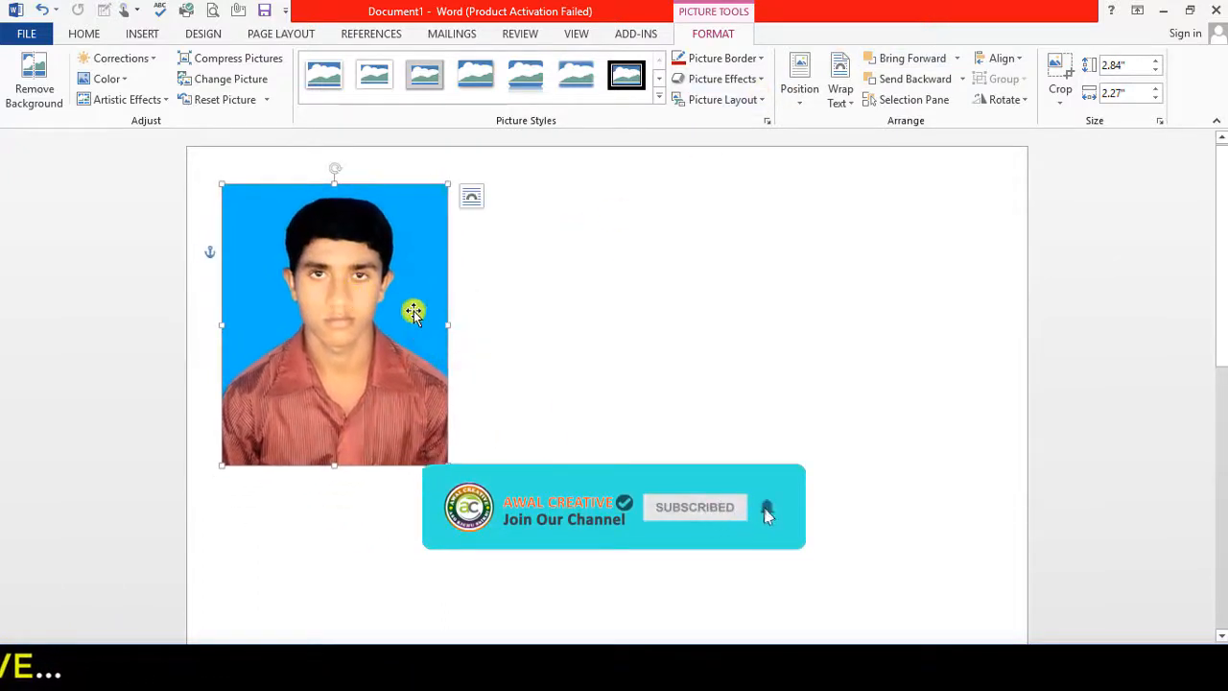
click(760, 80)
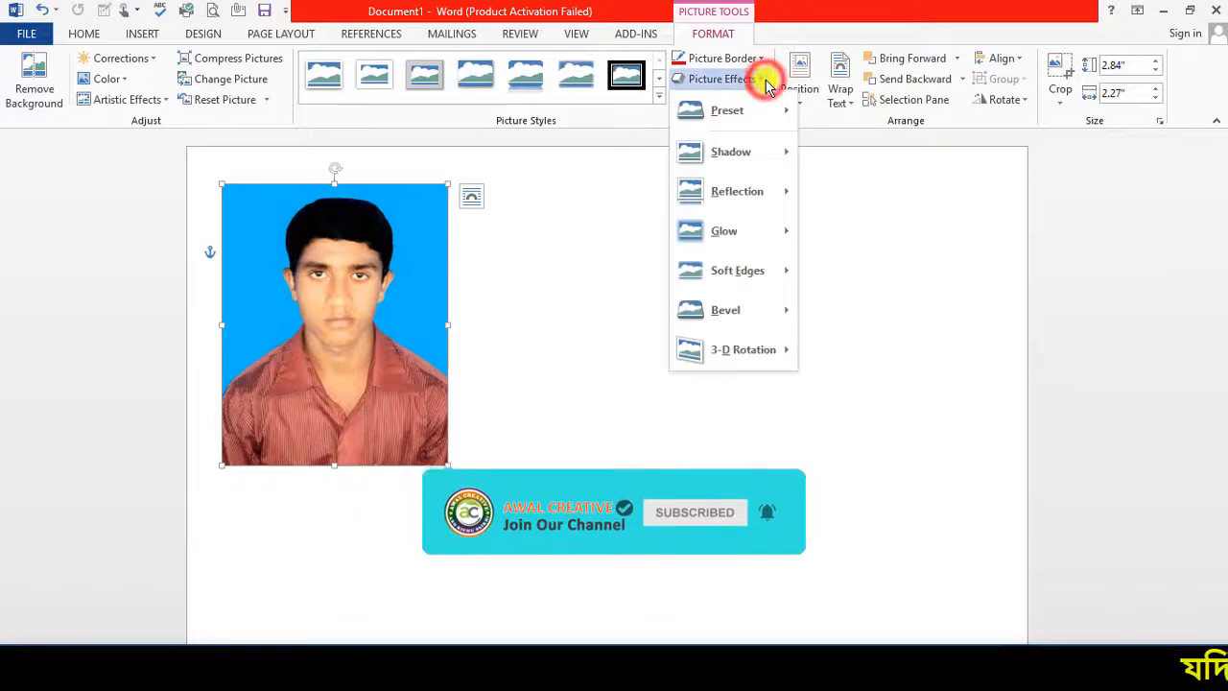
mouse_move(763, 233)
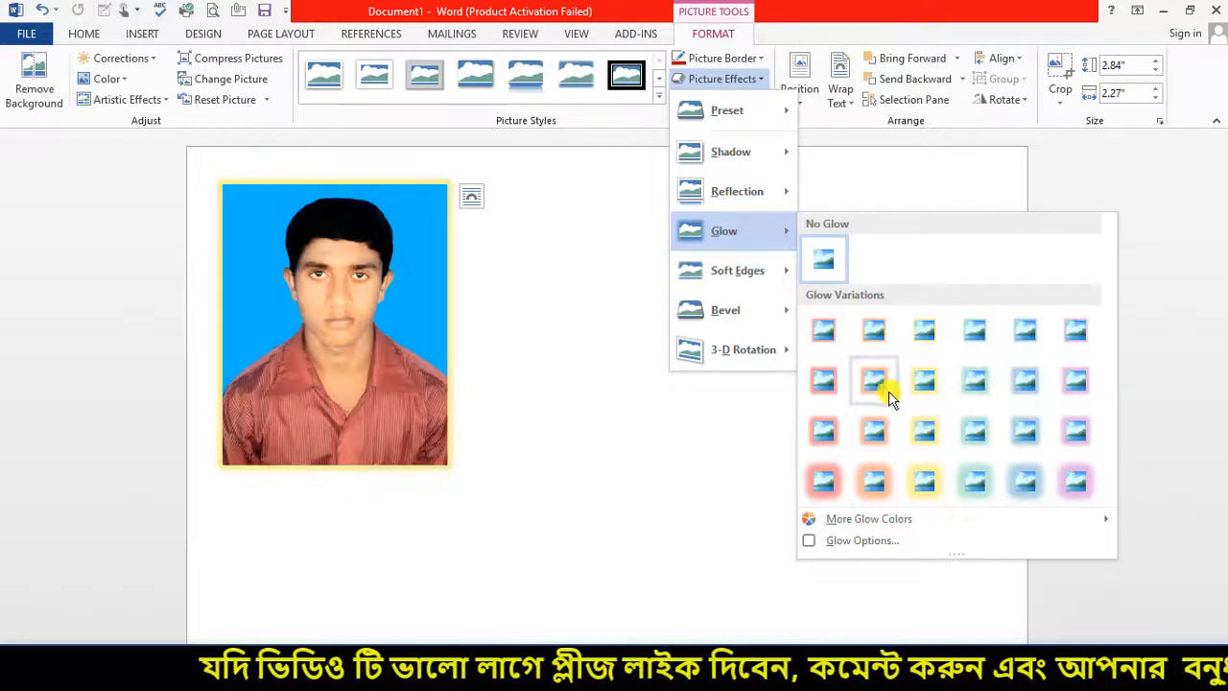
click(829, 434)
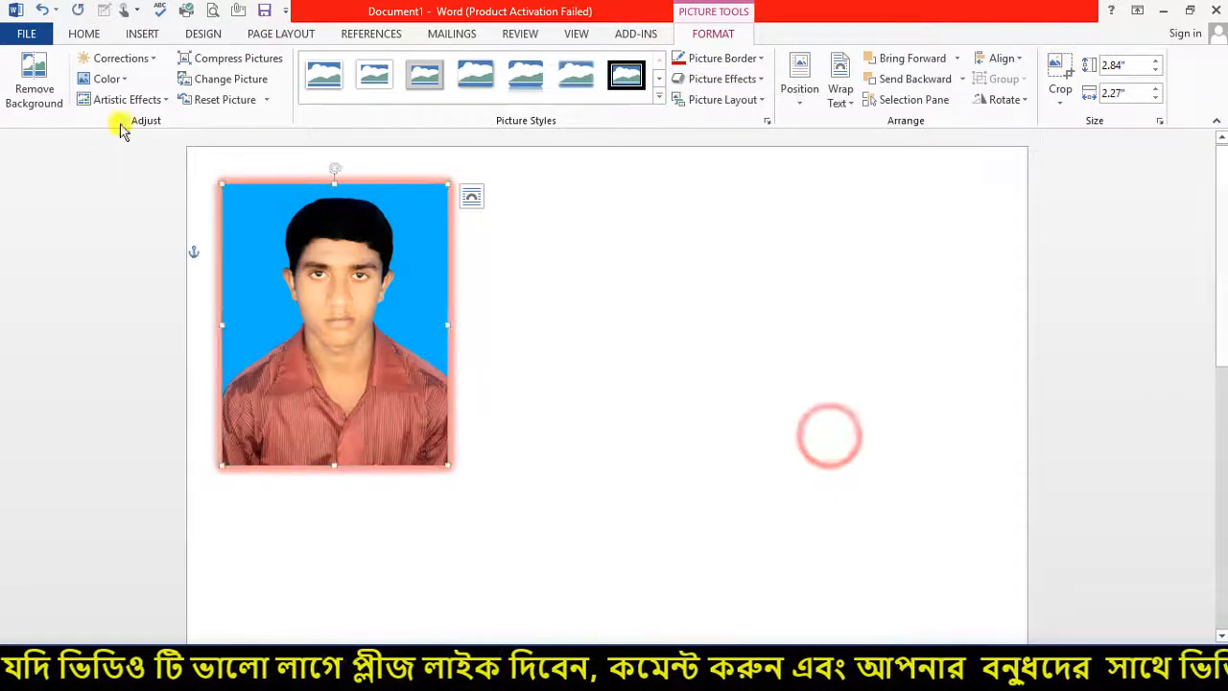
- Move the picture slightly down and right on the page and change its glow to the largest purple variation
drag(378, 186, 416, 271)
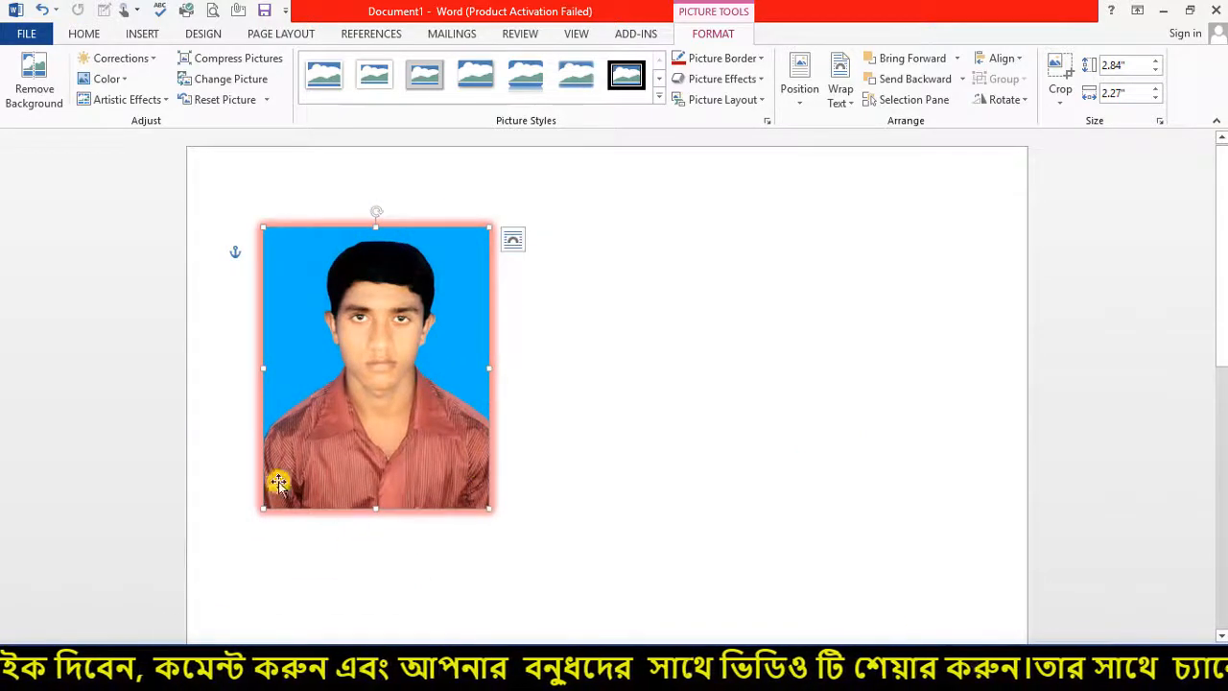
click(762, 80)
mouse_move(726, 233)
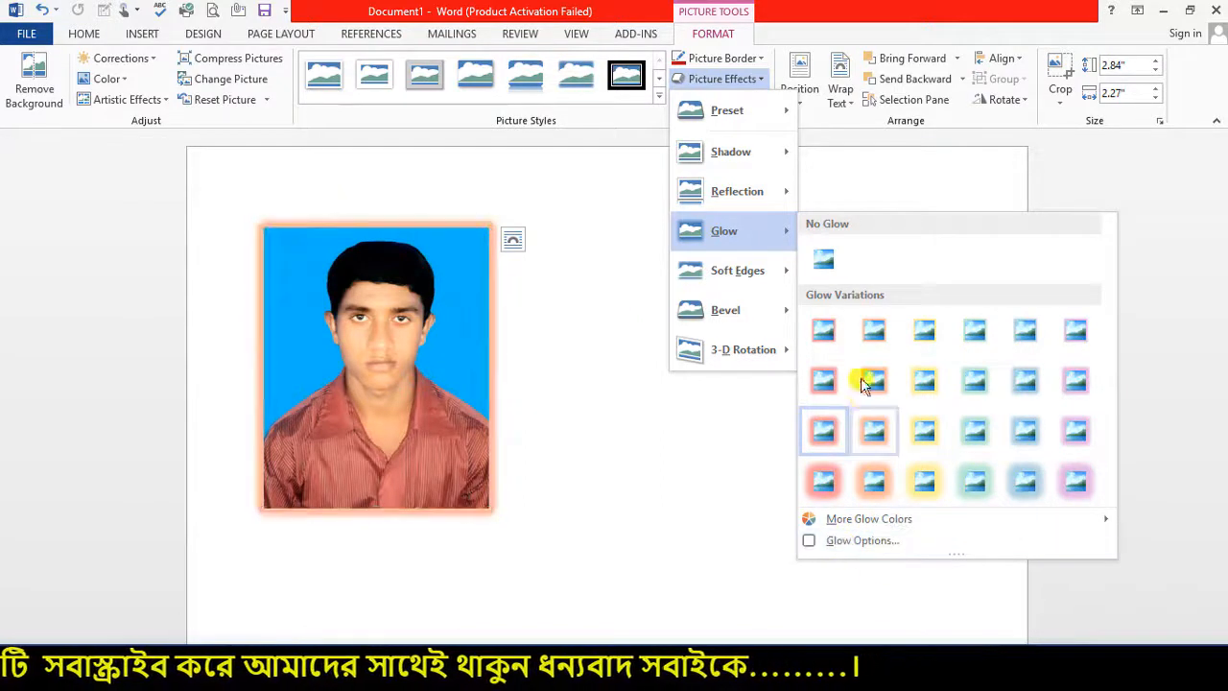
click(1074, 481)
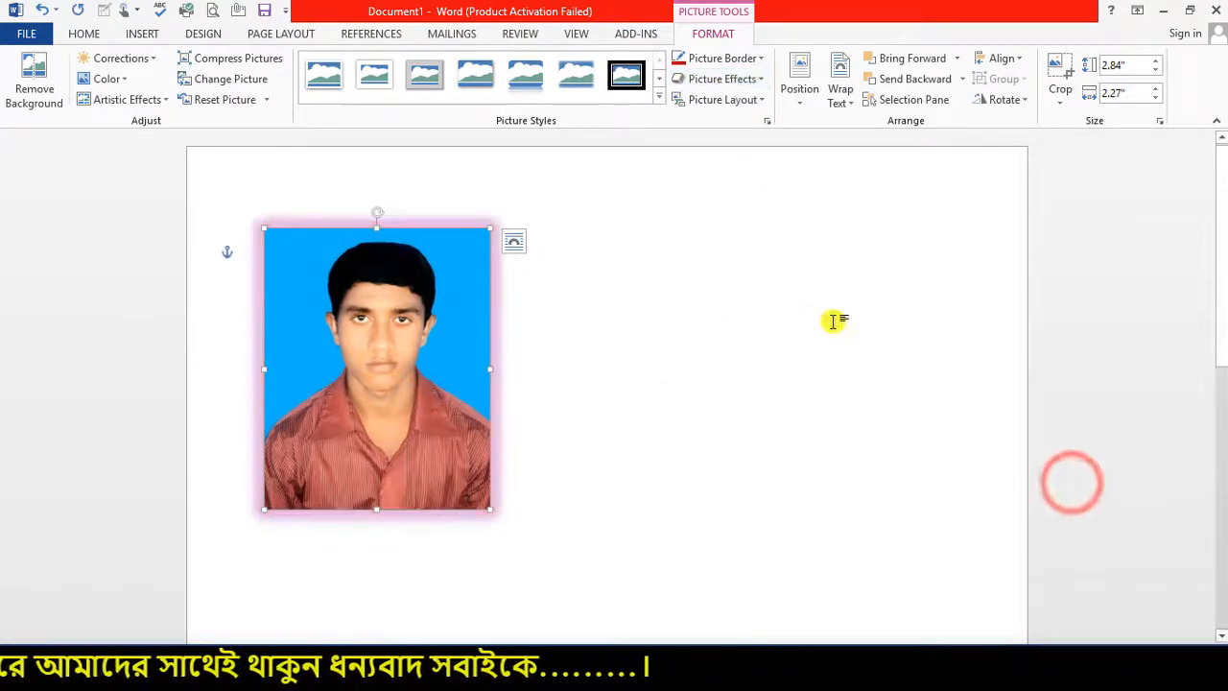
- Remove the glow from the picture, then apply the largest red glow variation
click(753, 79)
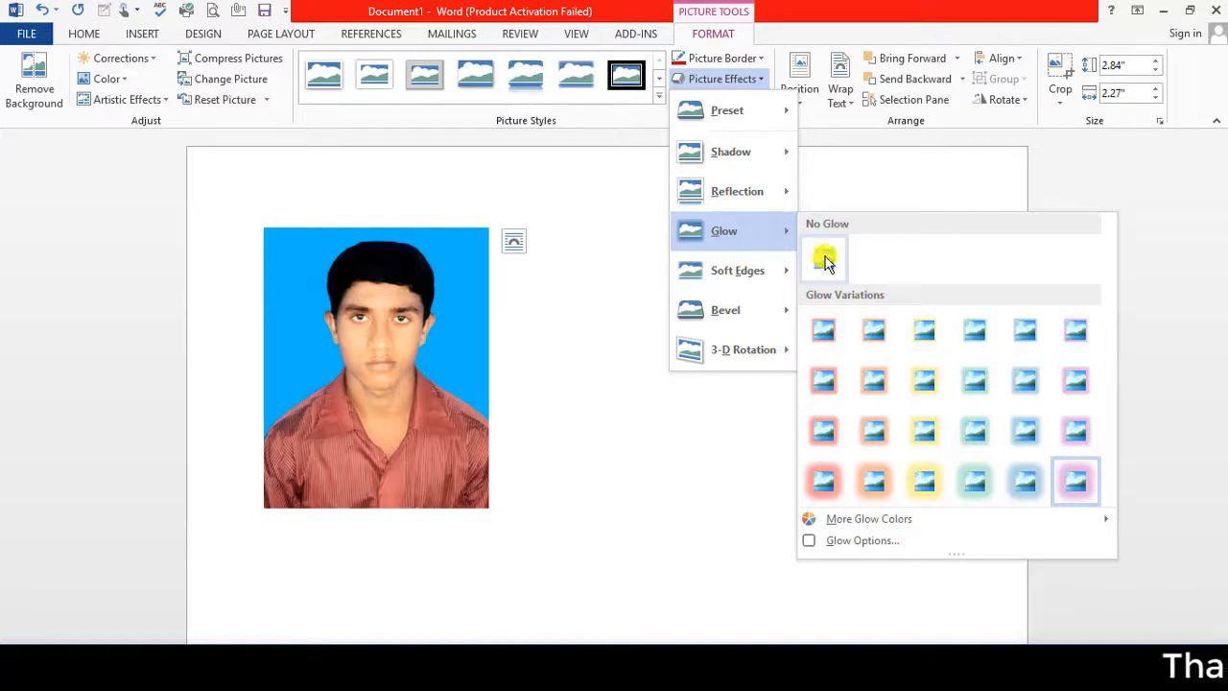
click(825, 265)
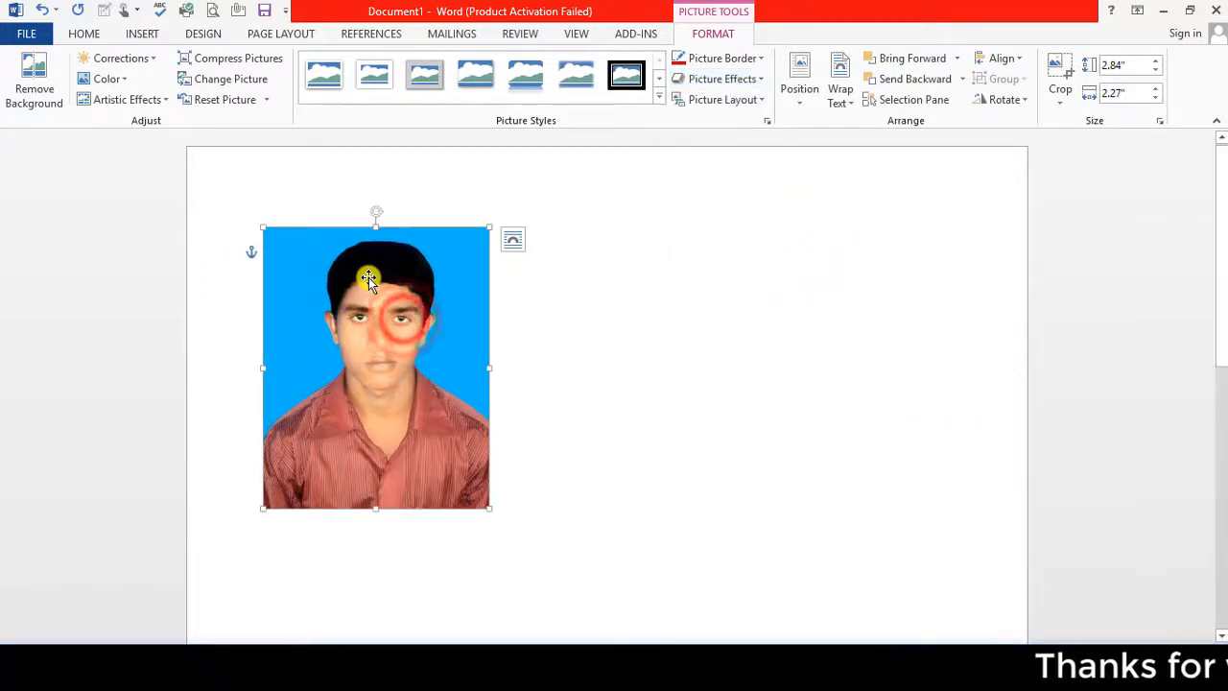
click(758, 80)
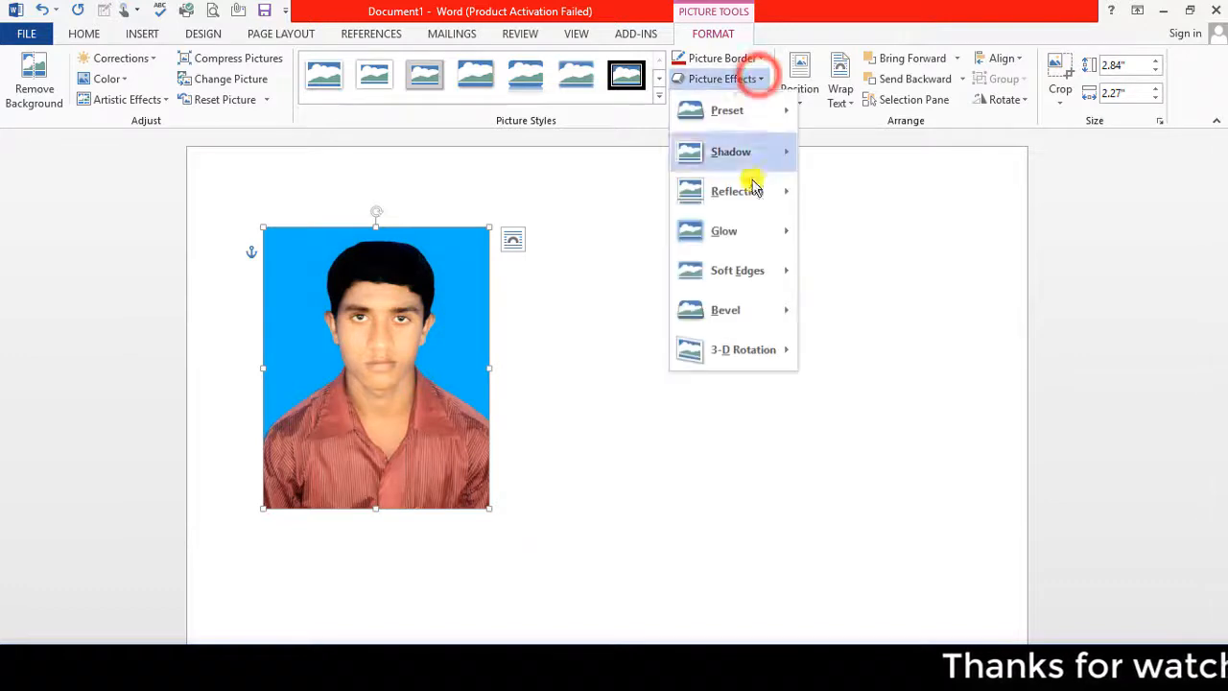
mouse_move(734, 233)
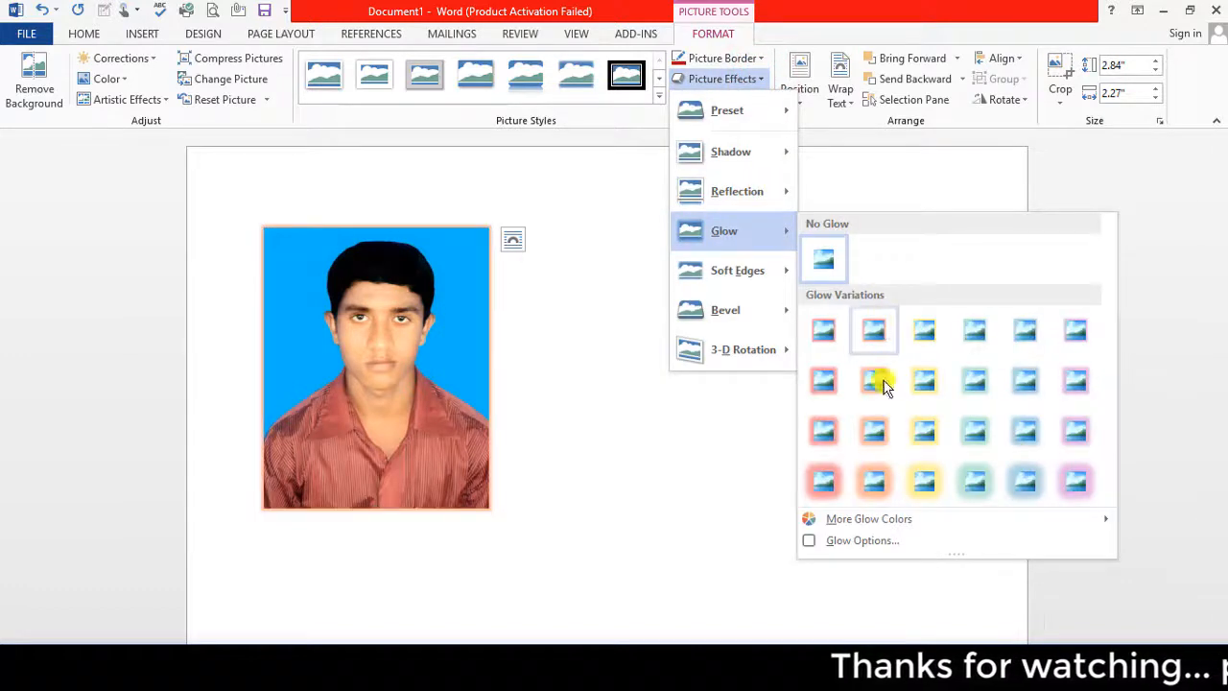
mouse_move(899, 520)
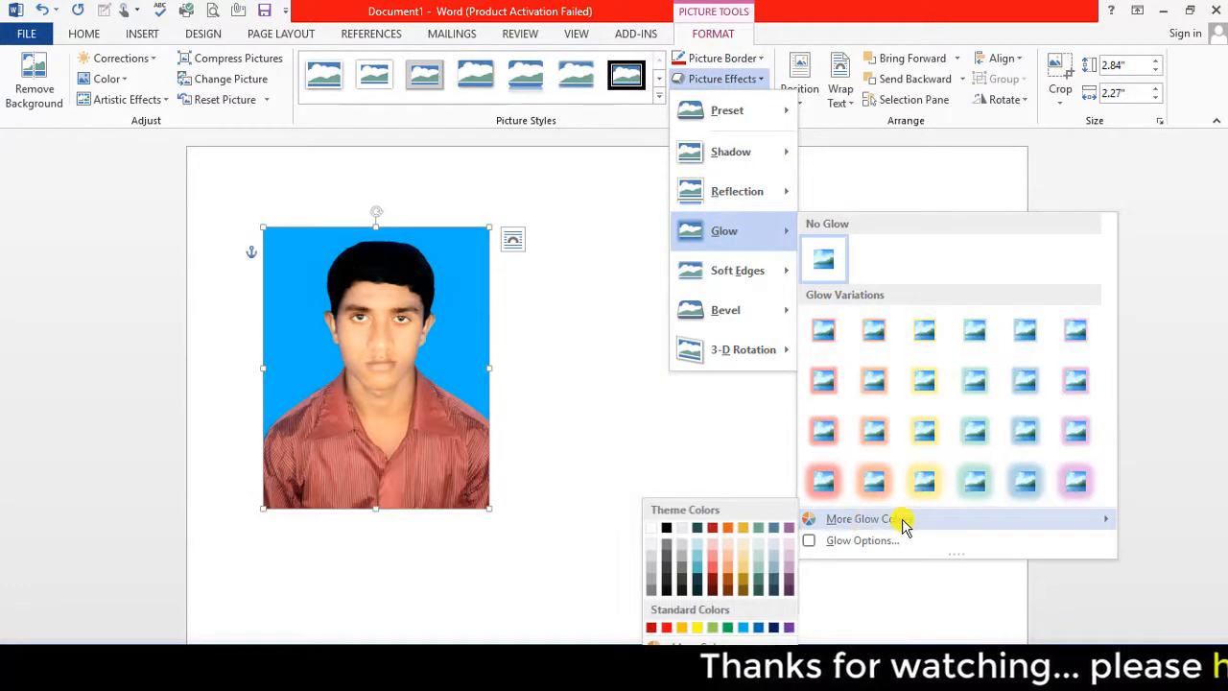
click(823, 479)
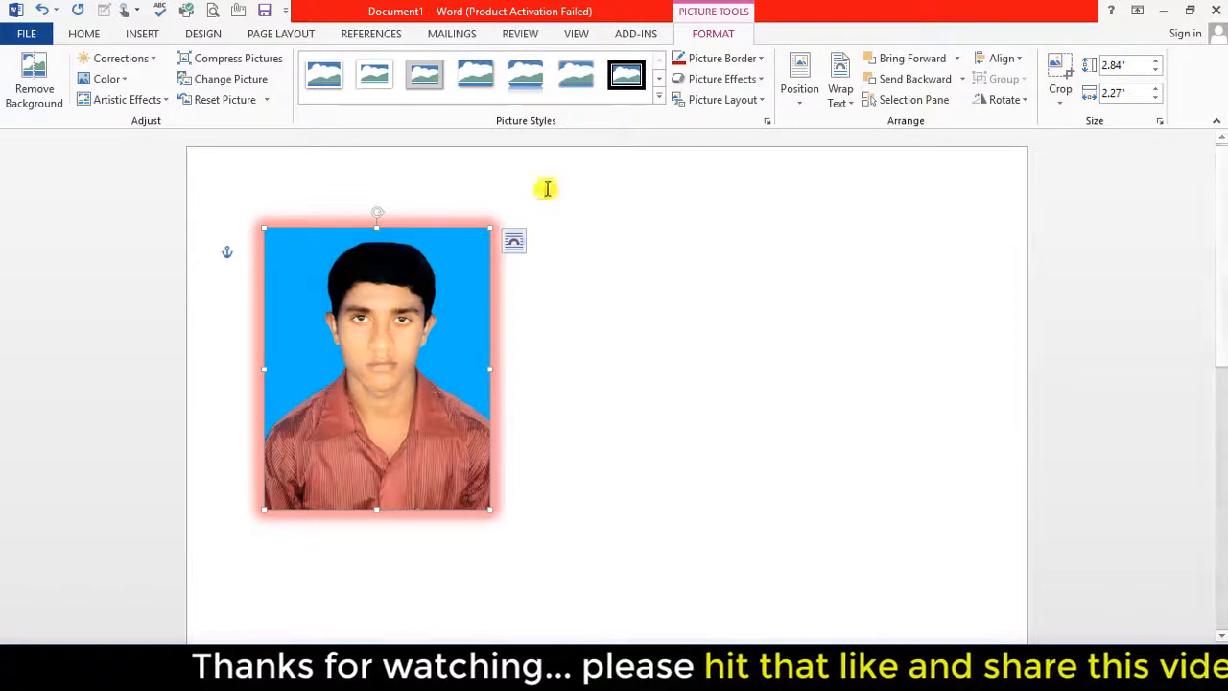
- Change the picture's glow to the orange theme color using the additional glow colors
click(750, 80)
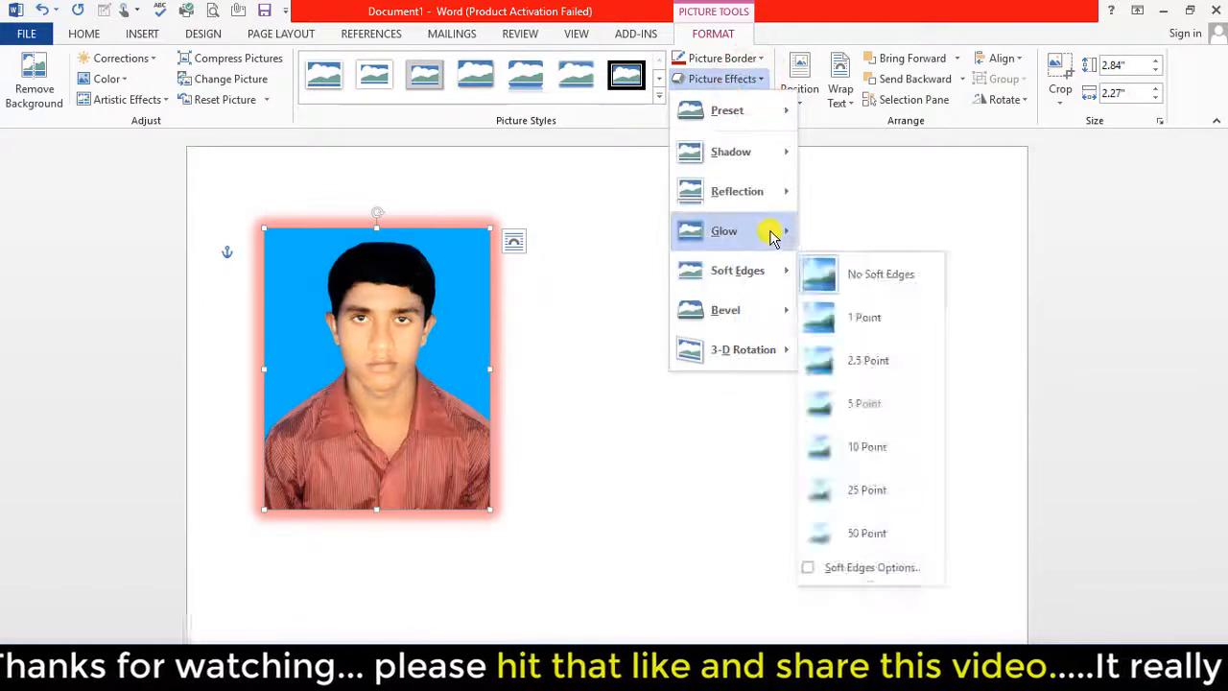
mouse_move(773, 235)
mouse_move(850, 519)
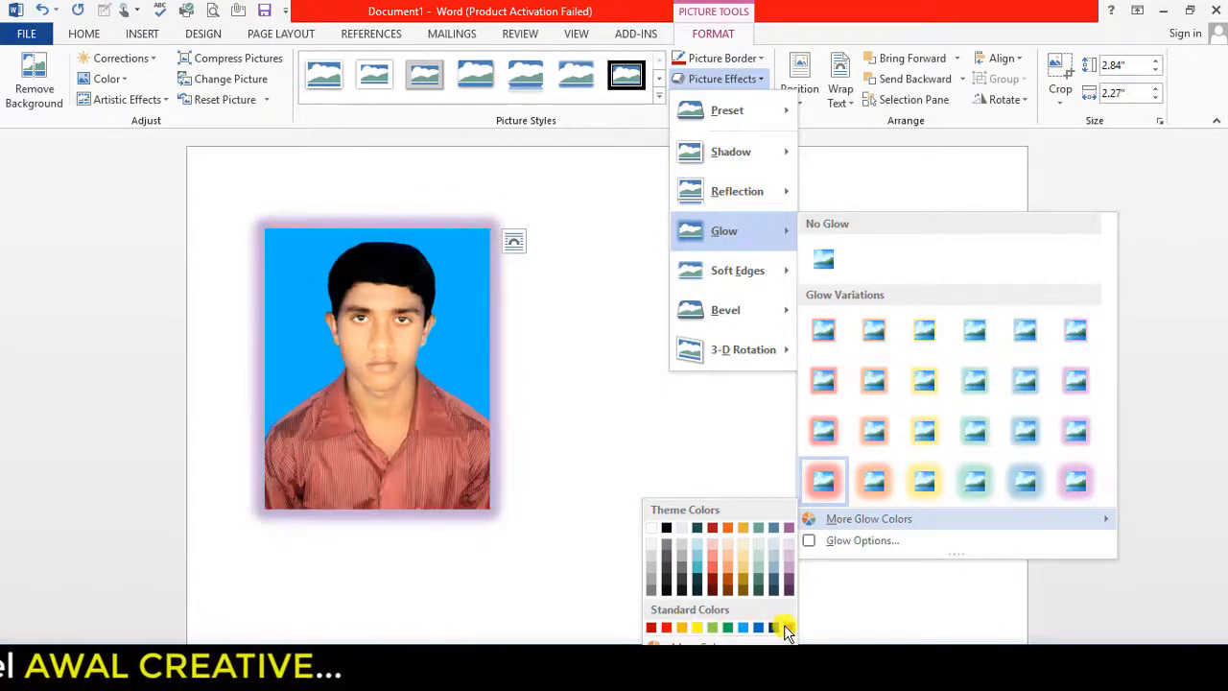
click(729, 527)
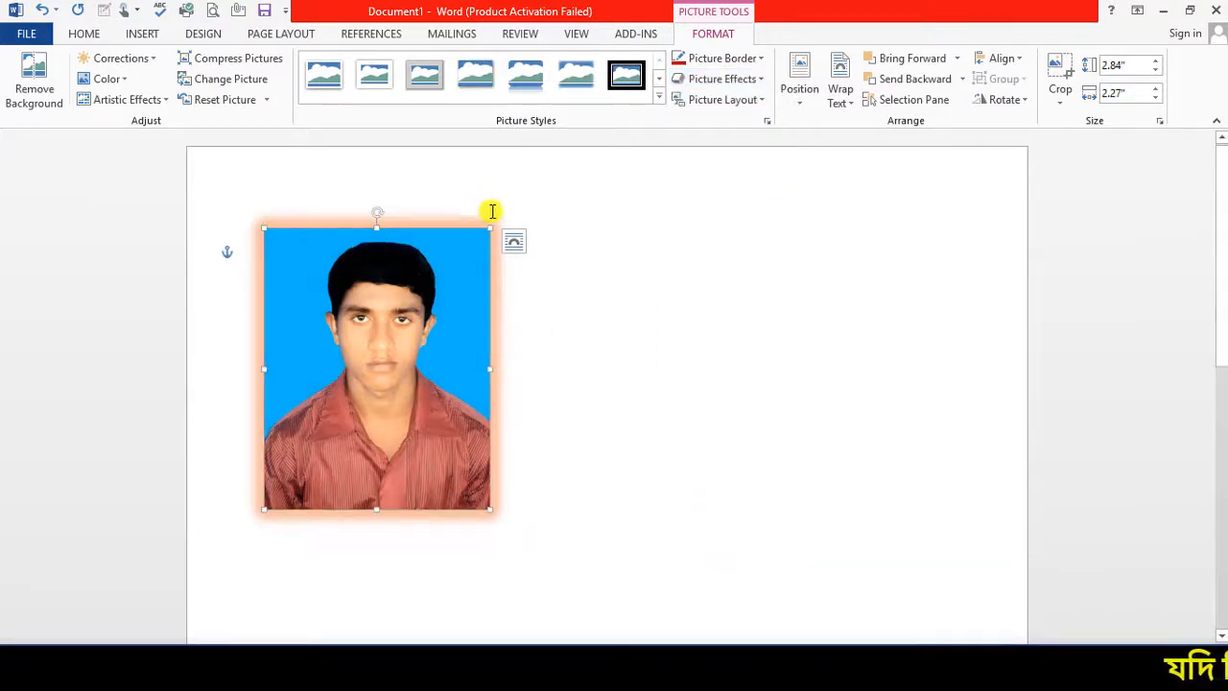
- Open the detailed glow options for the picture and collapse the reflection settings
click(756, 78)
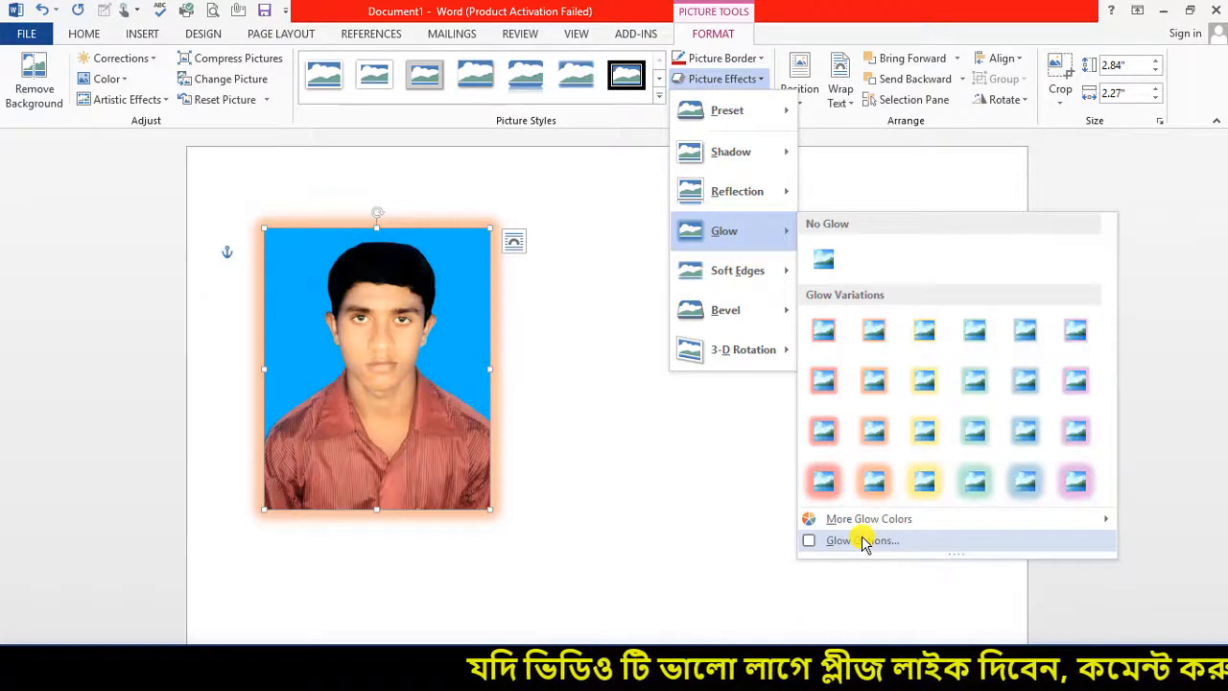
click(863, 541)
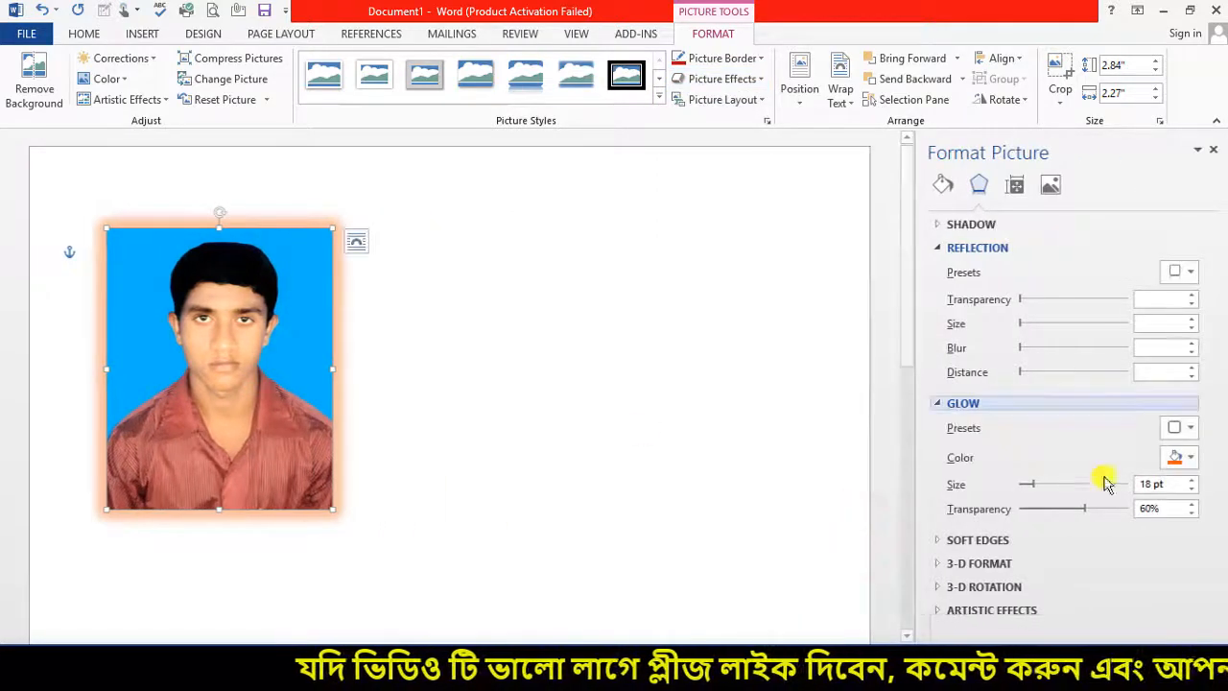
click(938, 247)
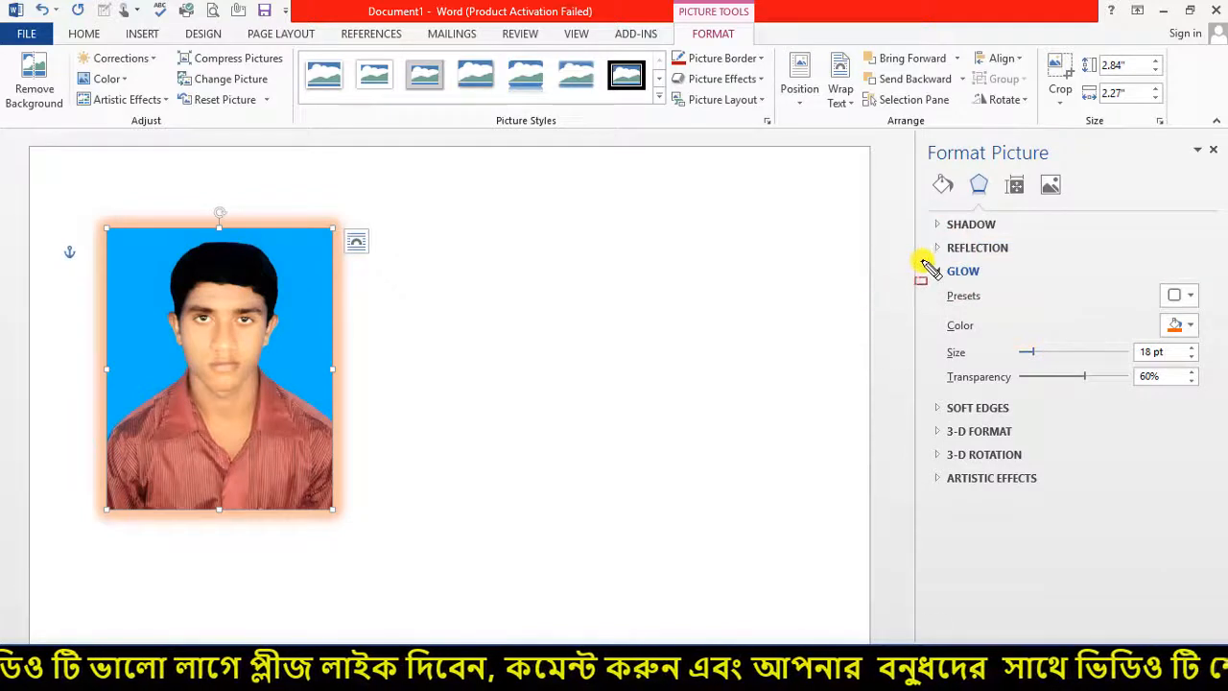
mouse_move(923, 260)
mouse_down()
mouse_move(1077, 348)
mouse_move(1211, 401)
mouse_up()
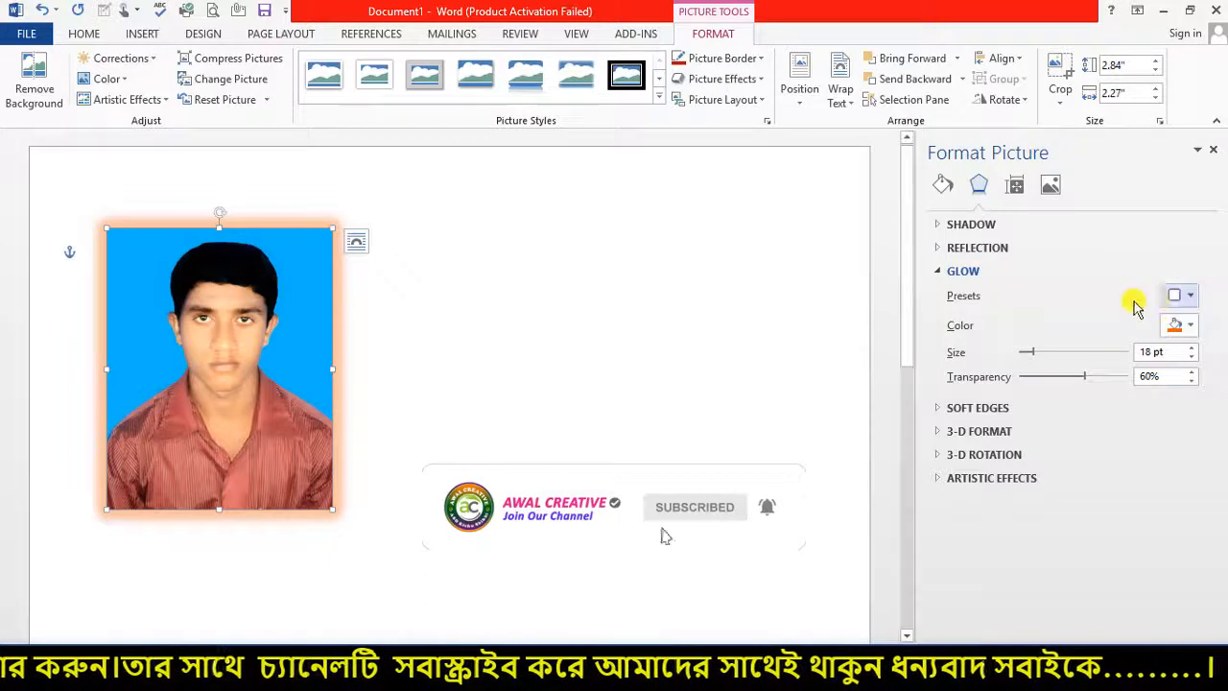
- Apply the largest blue glow preset, 18 pt in size, to the picture from the detailed glow settings
click(1193, 299)
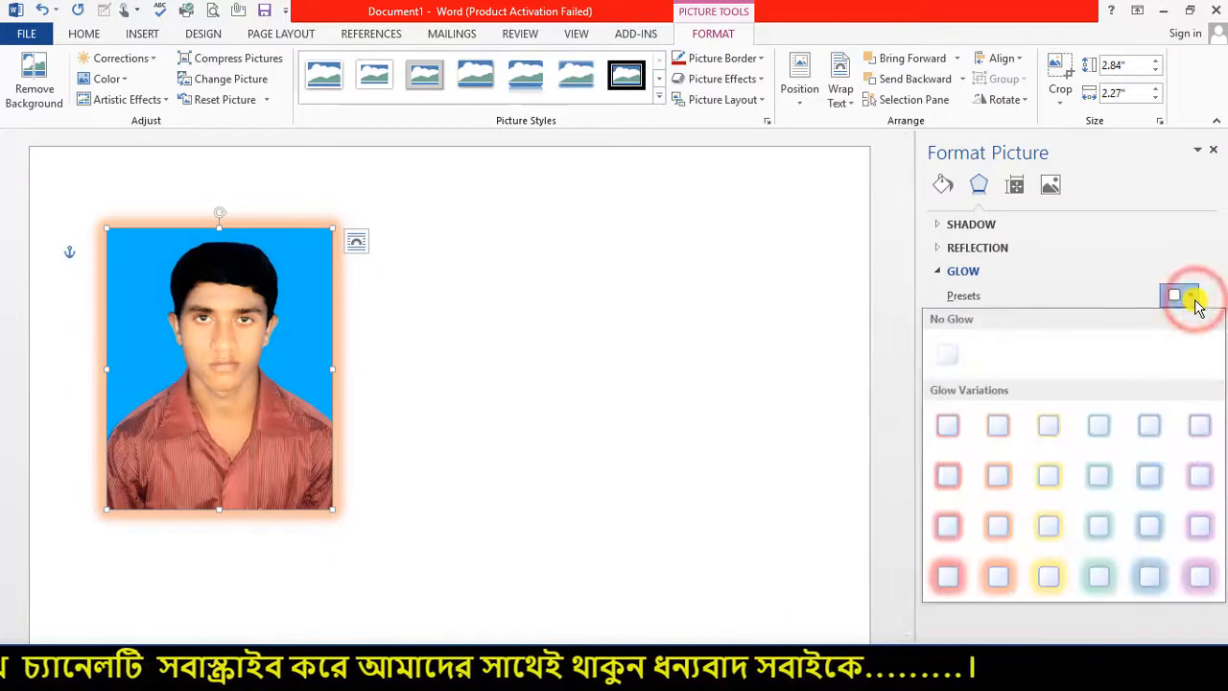
click(746, 77)
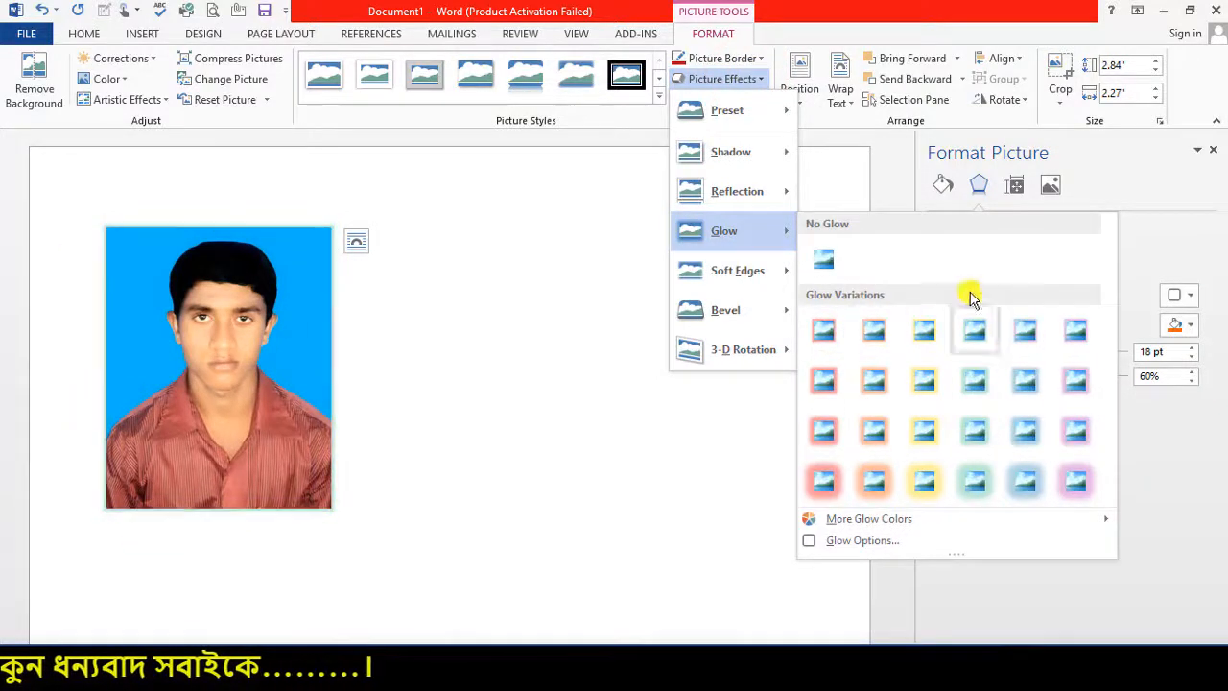
click(1181, 301)
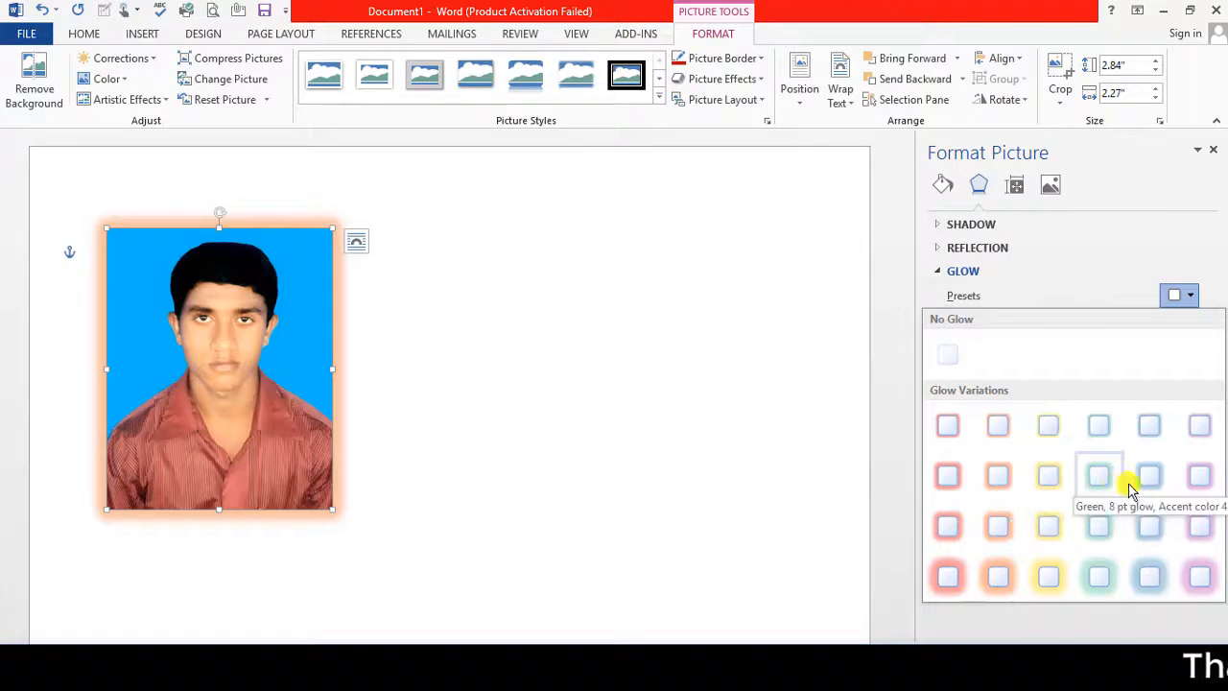
click(1154, 591)
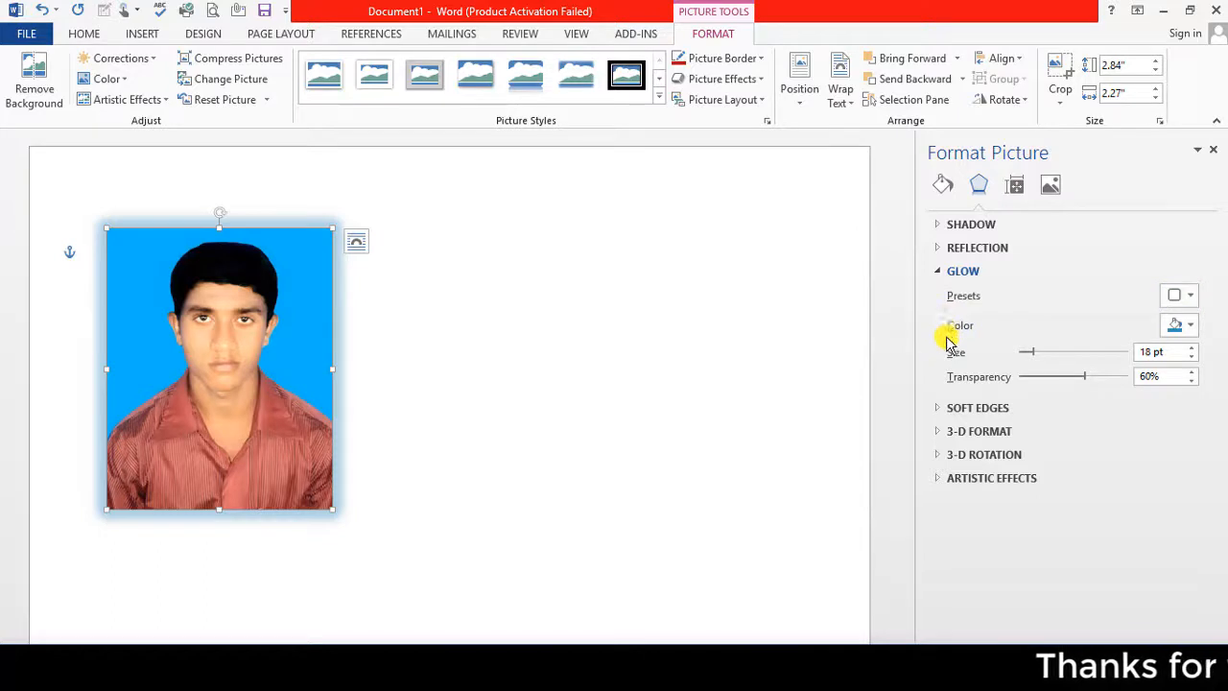
- Set the picture's glow color to black and increase the glow size to about 112 pt
click(1190, 326)
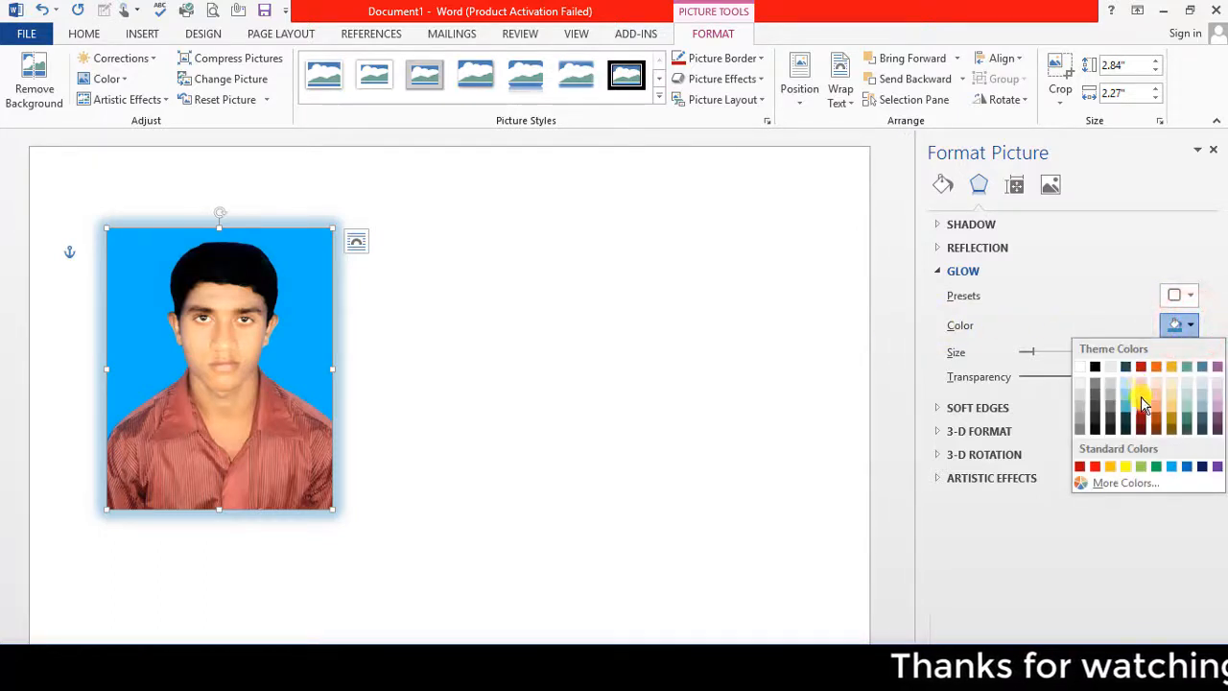
click(1091, 367)
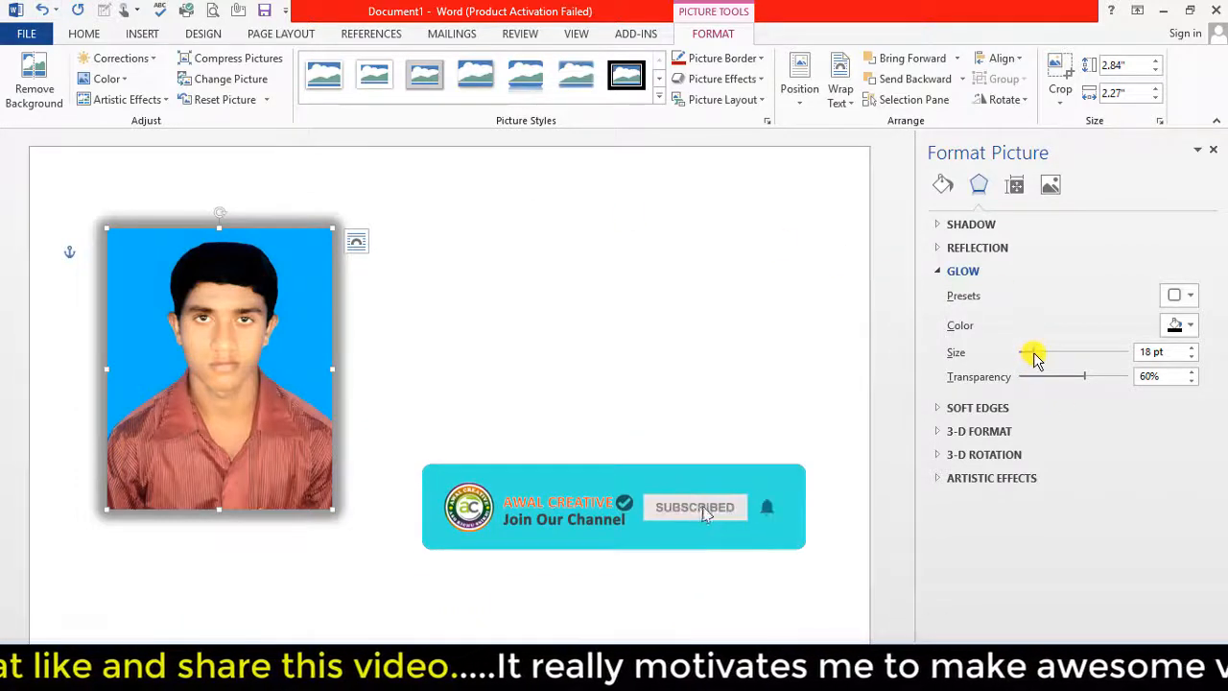
drag(1032, 357, 1099, 351)
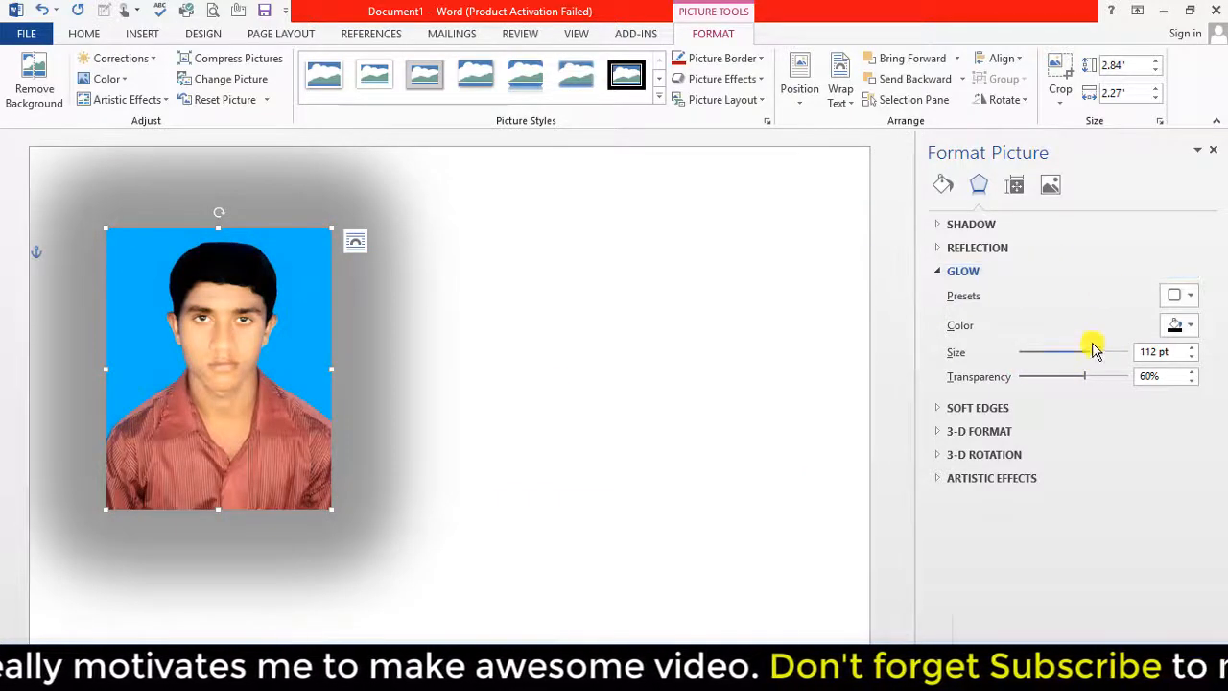
- Set the picture's glow size to 30 pt and move the picture to the right of the page's center
drag(1100, 350, 1041, 359)
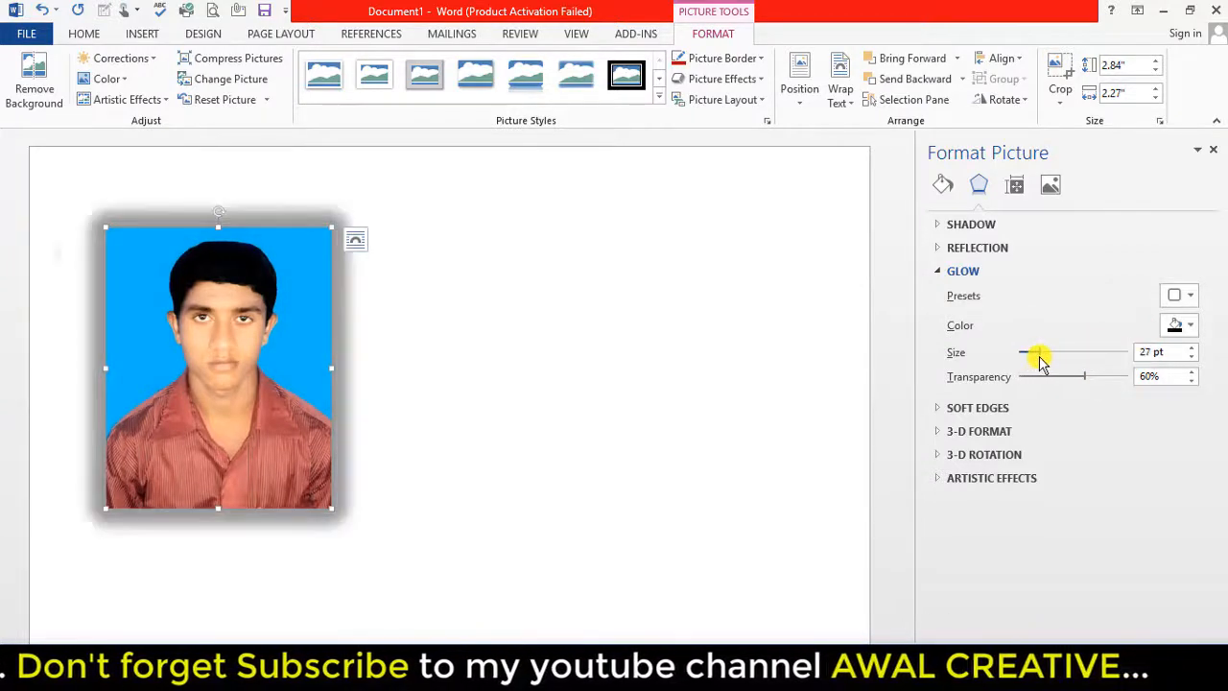
click(1170, 353)
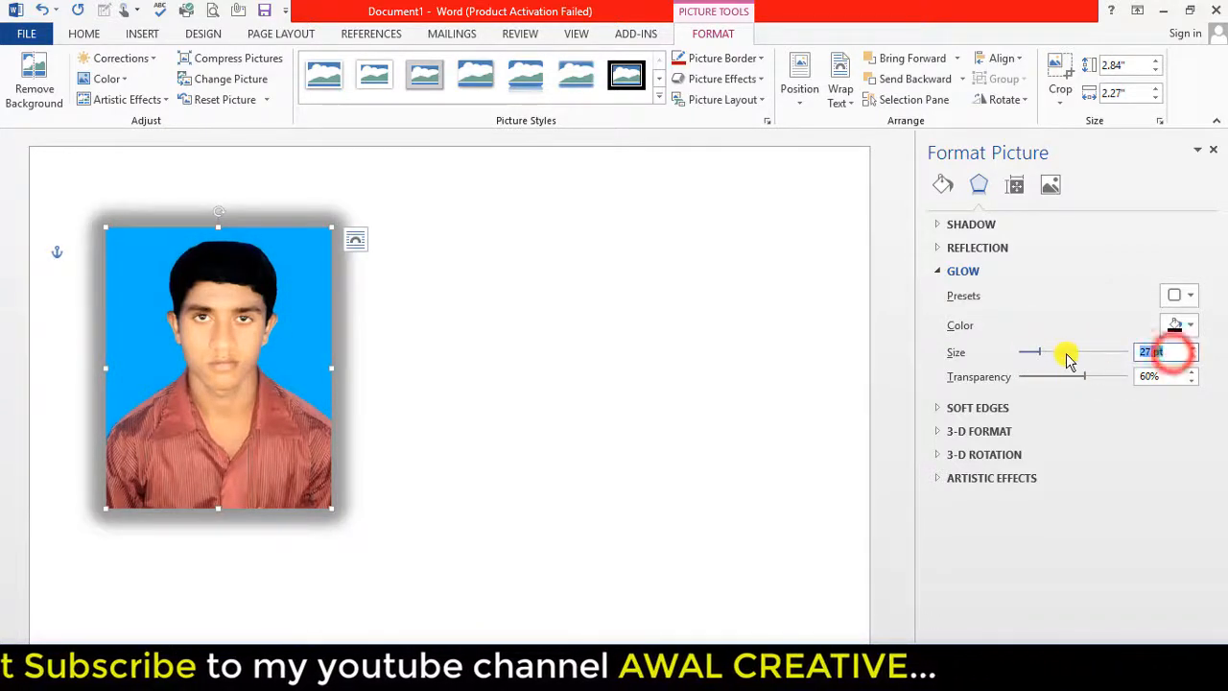
text(30)
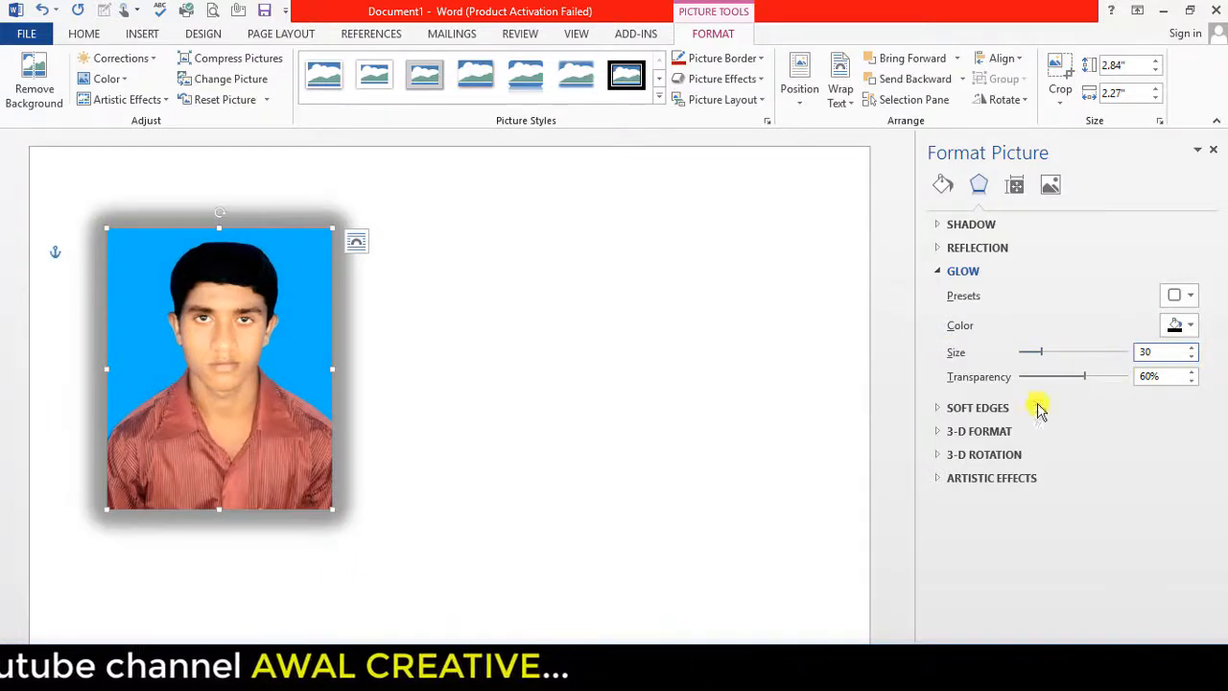
drag(265, 310, 419, 235)
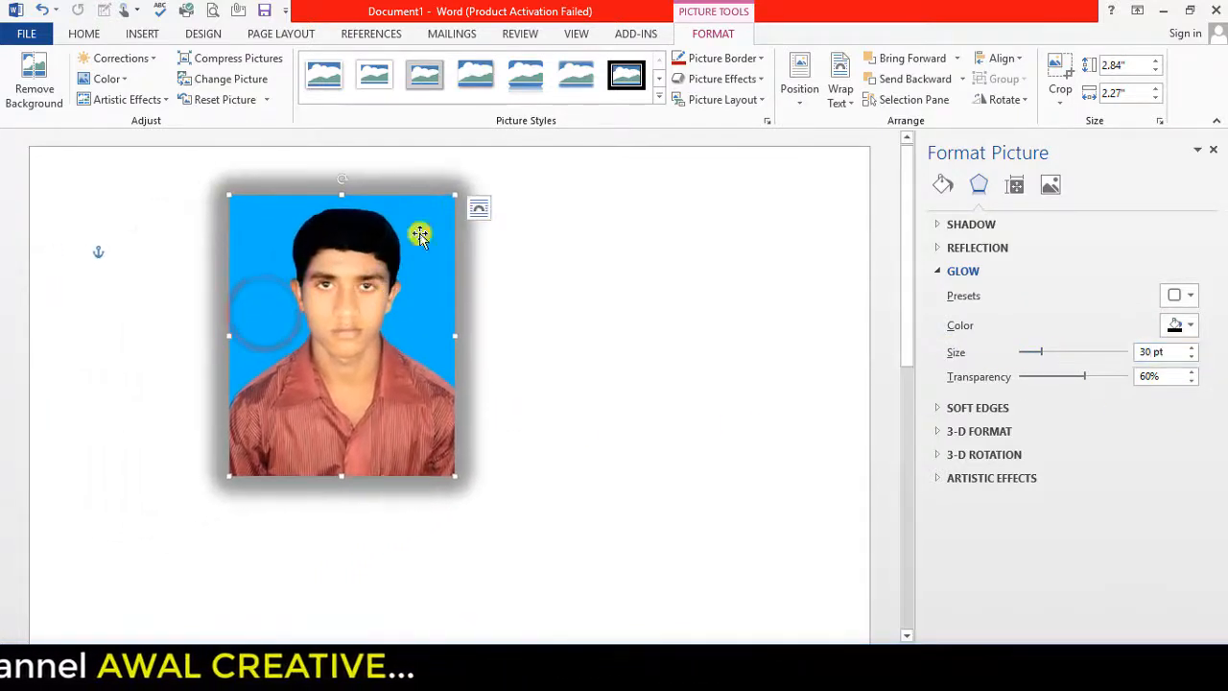
drag(376, 315, 575, 324)
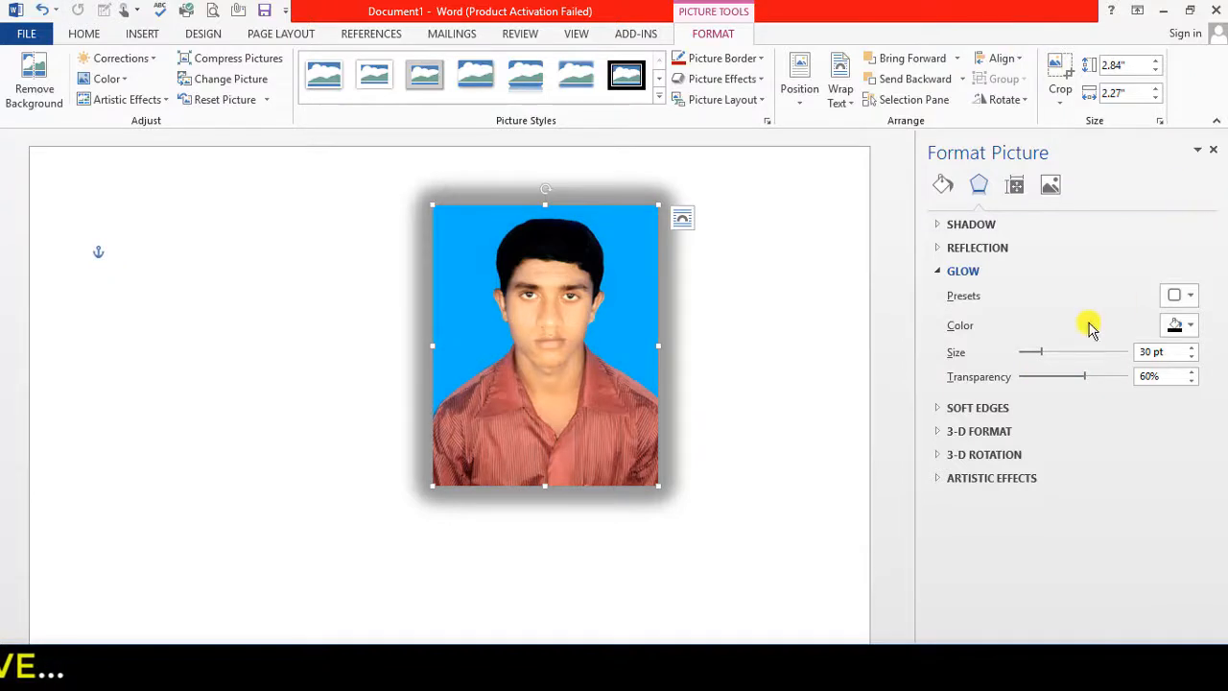
- Try the glow at 100% and 0% transparency, set it to about 27%, and move the picture near the page's center
drag(1086, 381, 1160, 383)
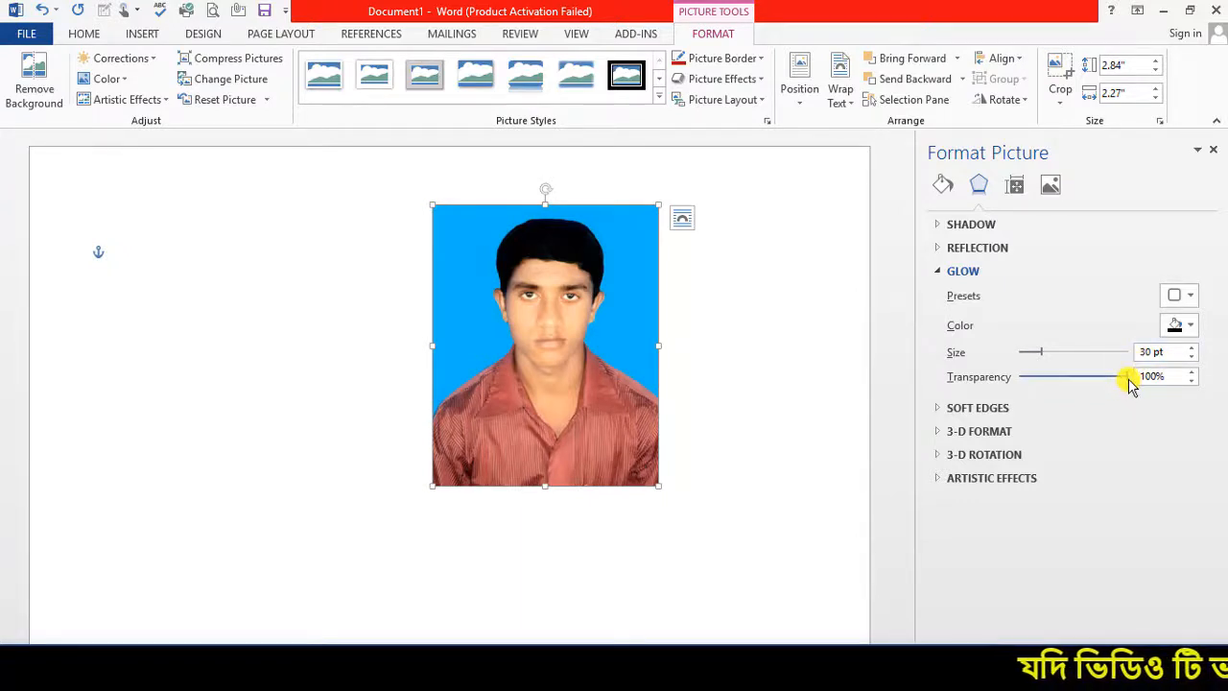
drag(1130, 384, 1003, 383)
drag(553, 230, 449, 282)
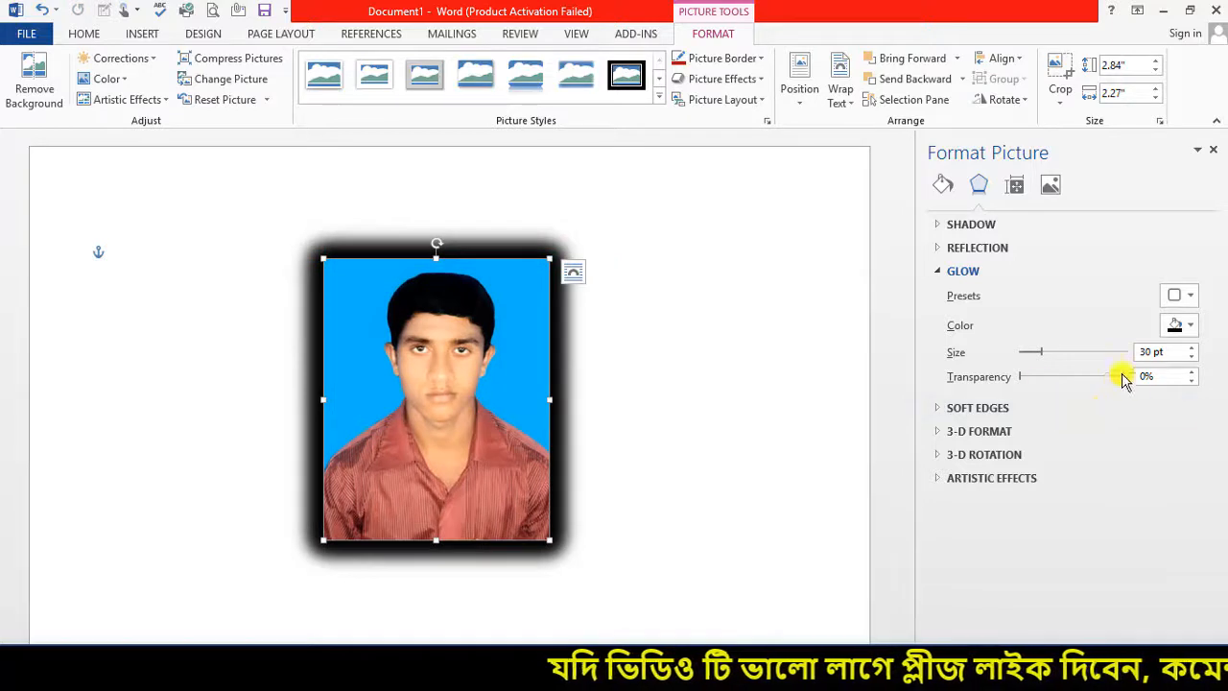
drag(1021, 375, 1048, 388)
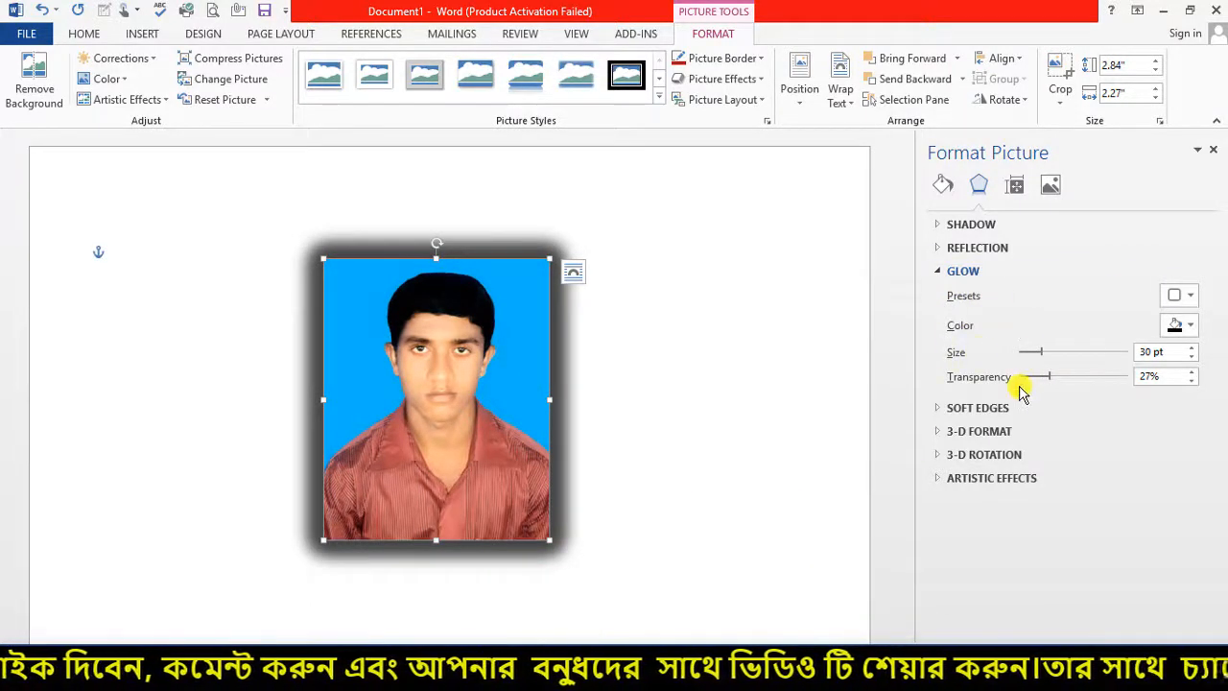
mouse_move(920, 268)
mouse_down()
mouse_move(992, 314)
mouse_move(1218, 396)
mouse_up()
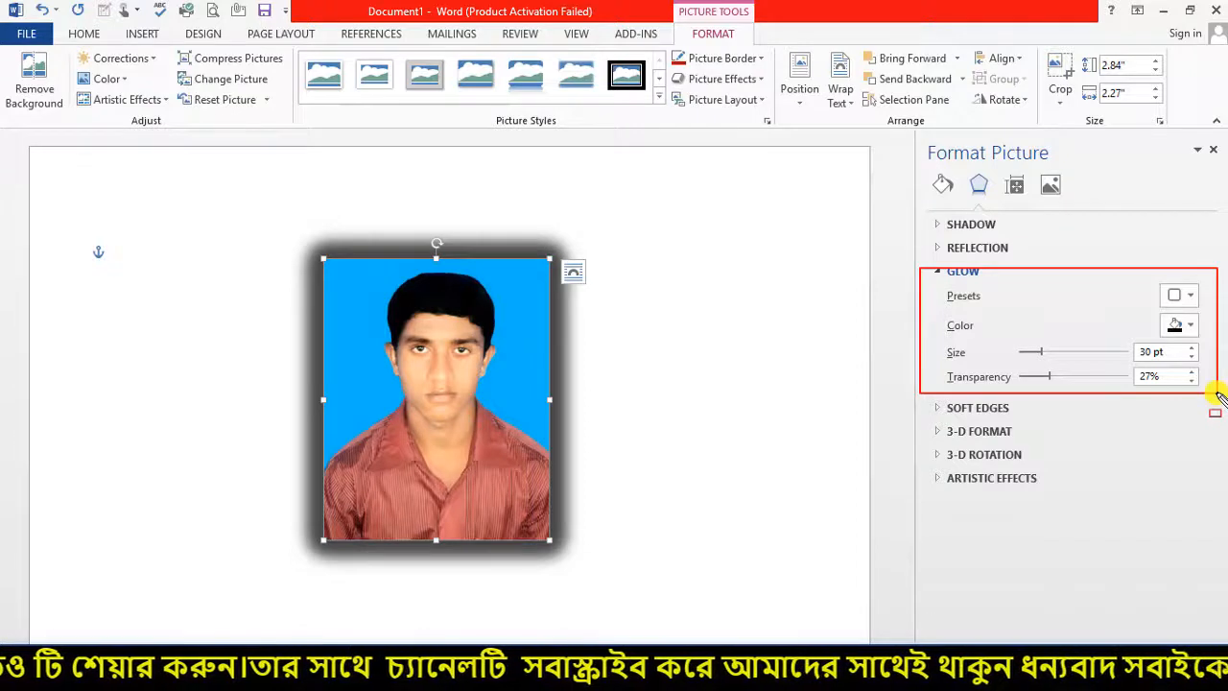
key(Escape)
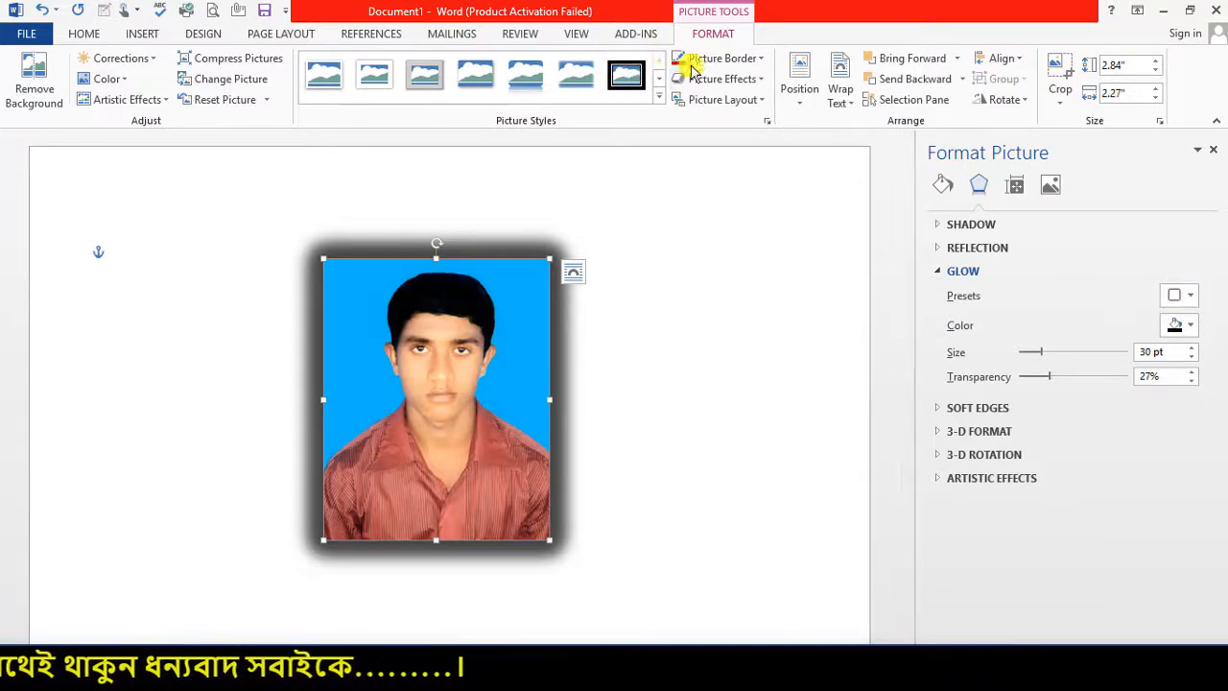
- Open the list of picture effects for the selected picture and review the available effect categories
click(750, 82)
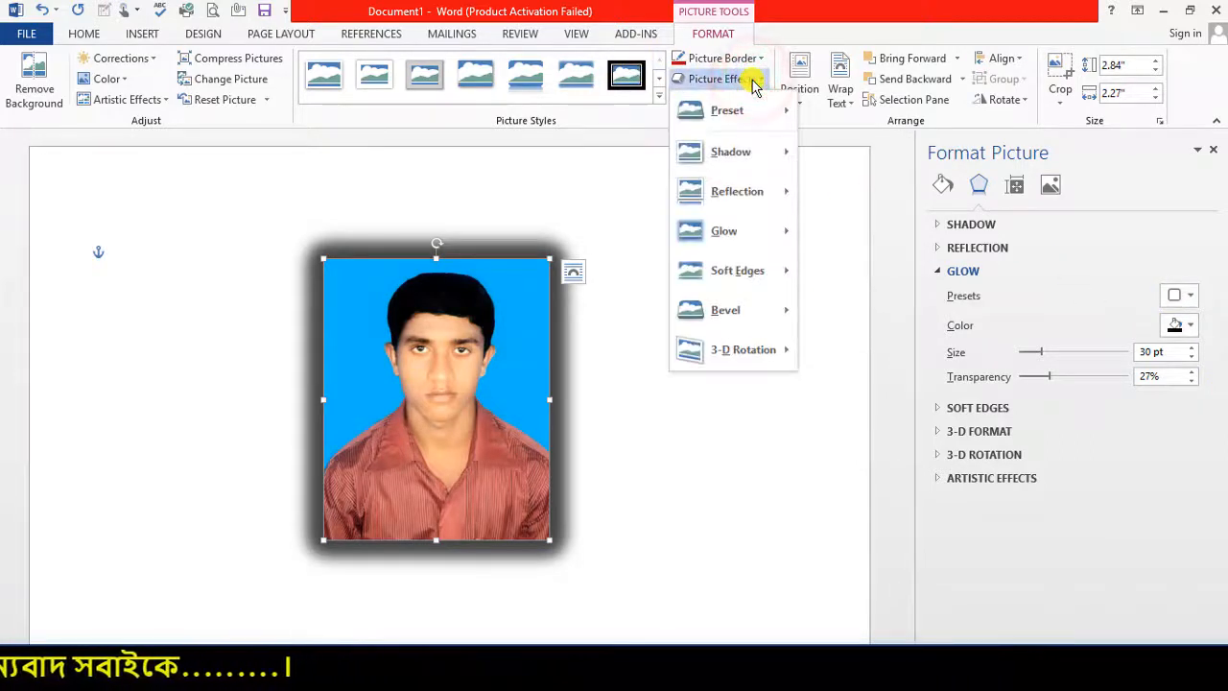
mouse_move(670, 94)
mouse_down()
mouse_move(734, 189)
mouse_move(798, 248)
mouse_up()
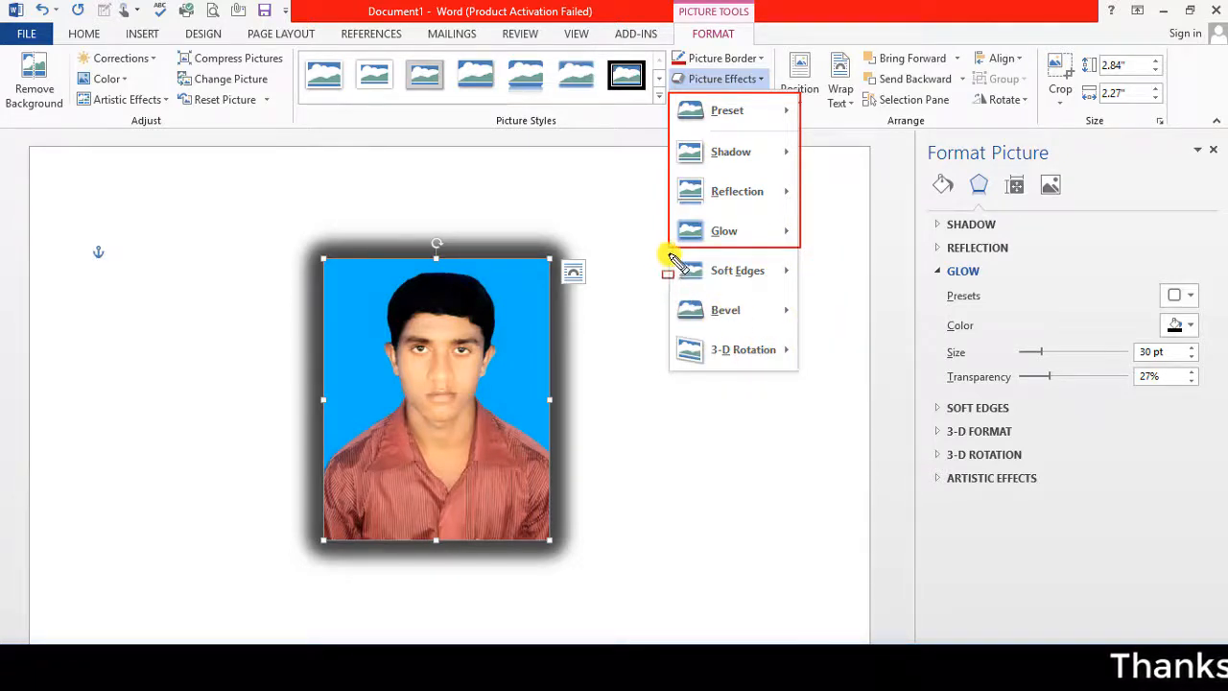
mouse_move(669, 253)
mouse_down()
mouse_move(726, 323)
mouse_move(795, 373)
mouse_up()
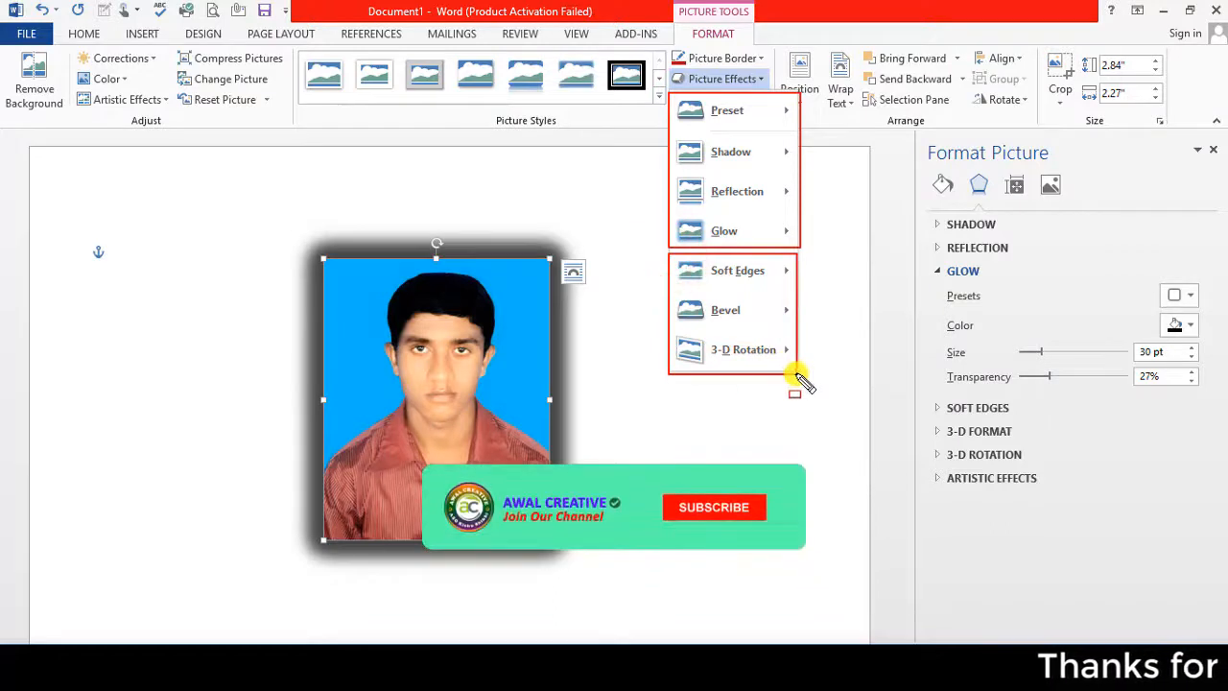